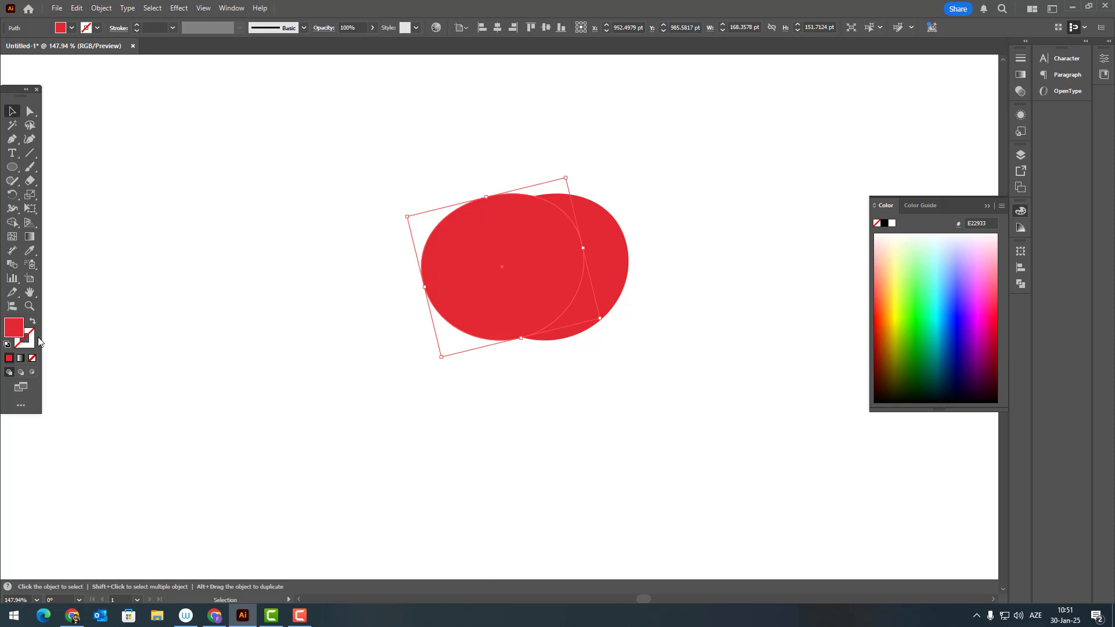
# - Change the fill of the left red ellipse to the darker red C92031
pyautogui.doubleClick(13, 328)
pyautogui.click(224, 195)
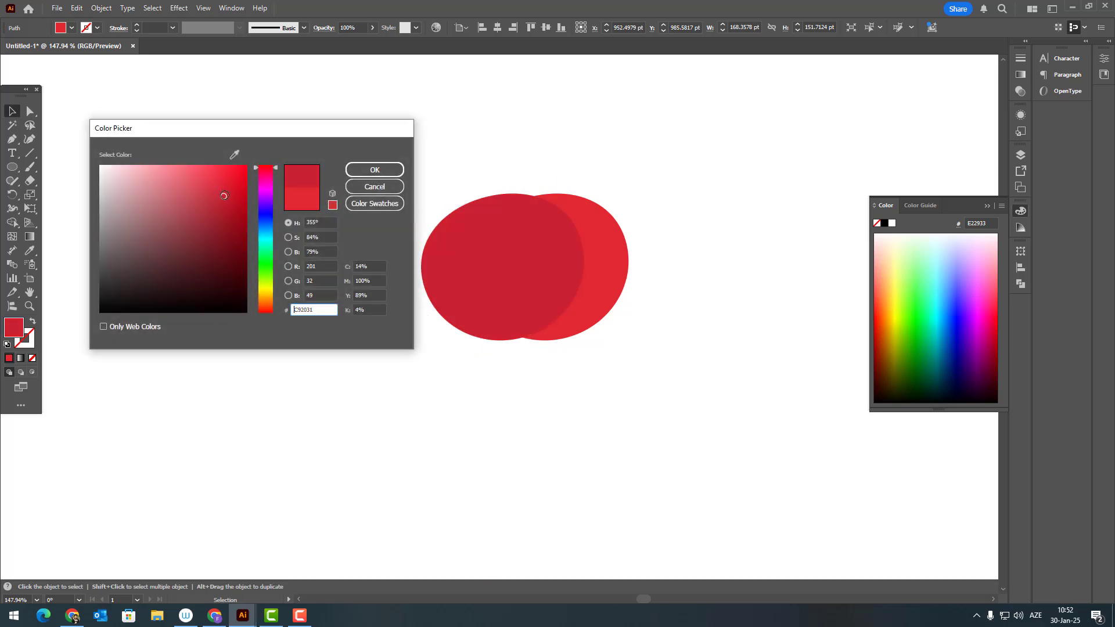
pyautogui.click(374, 170)
# - Send the dark red ellipse to the back, and rotate and shift it slightly downward behind the bright red ellipse
pyautogui.click(101, 8)
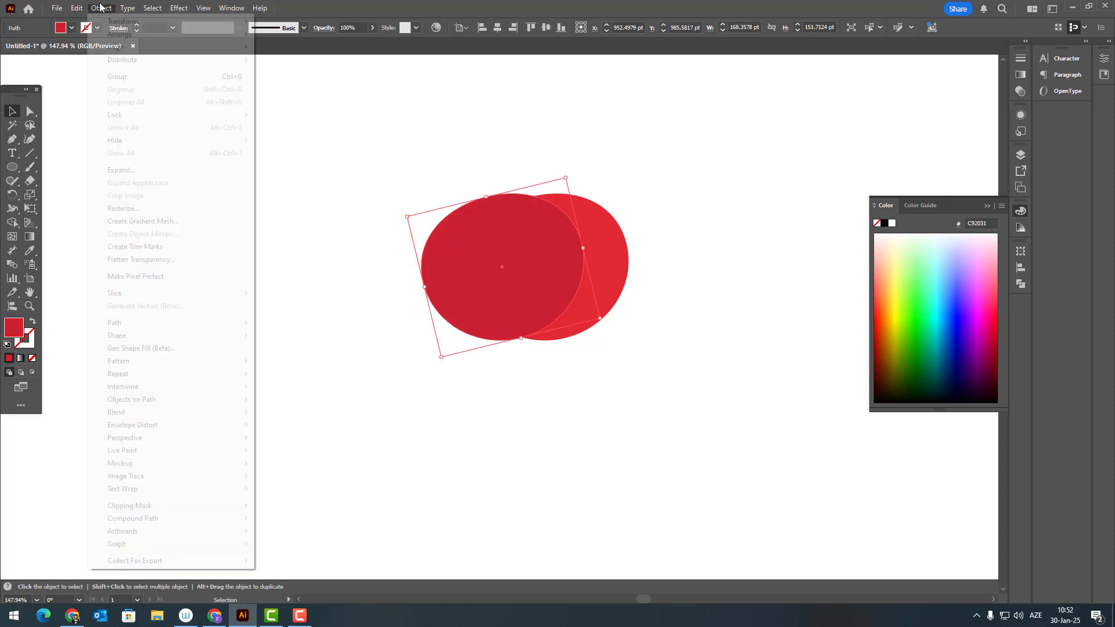
pyautogui.moveTo(228, 36)
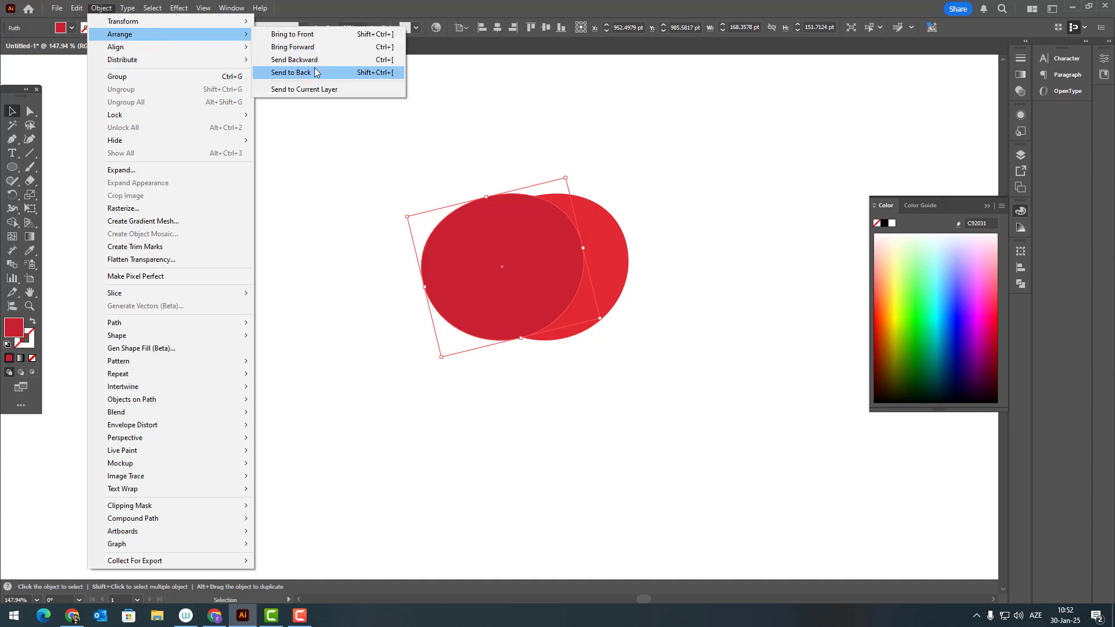
pyautogui.click(316, 72)
pyautogui.moveTo(607, 320); pyautogui.dragTo(576, 361)
pyautogui.moveTo(440, 256); pyautogui.dragTo(442, 262)
# - Reshape the dark ellipse's bottom edge by moving its lower anchor to about X 940 pt, Y 1058 pt and flattening its handles
pyautogui.click(33, 113)
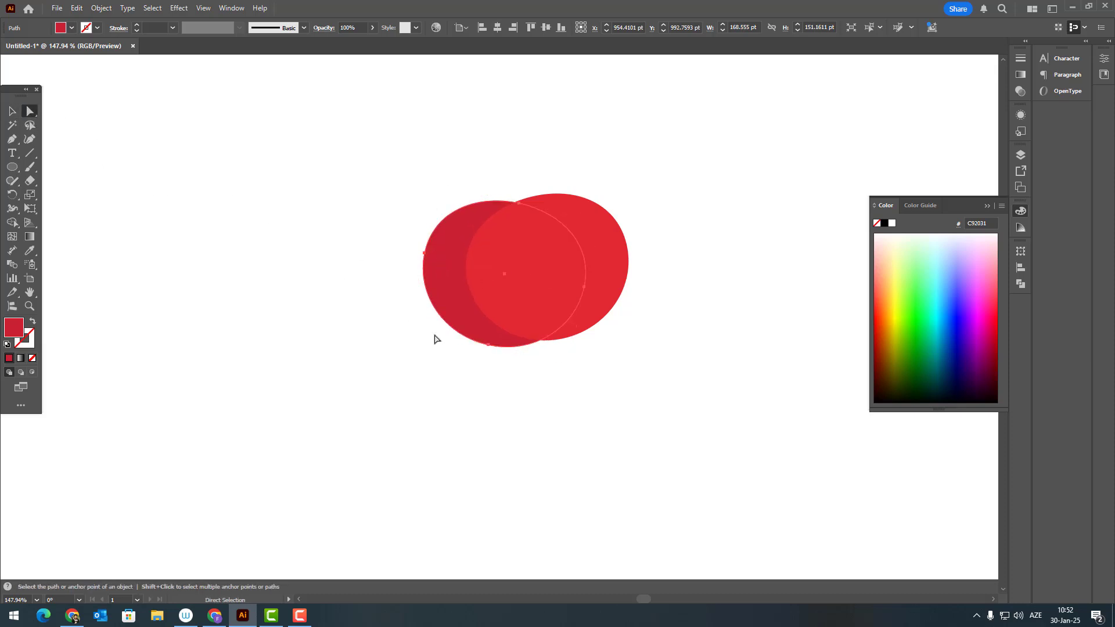
pyautogui.click(487, 347)
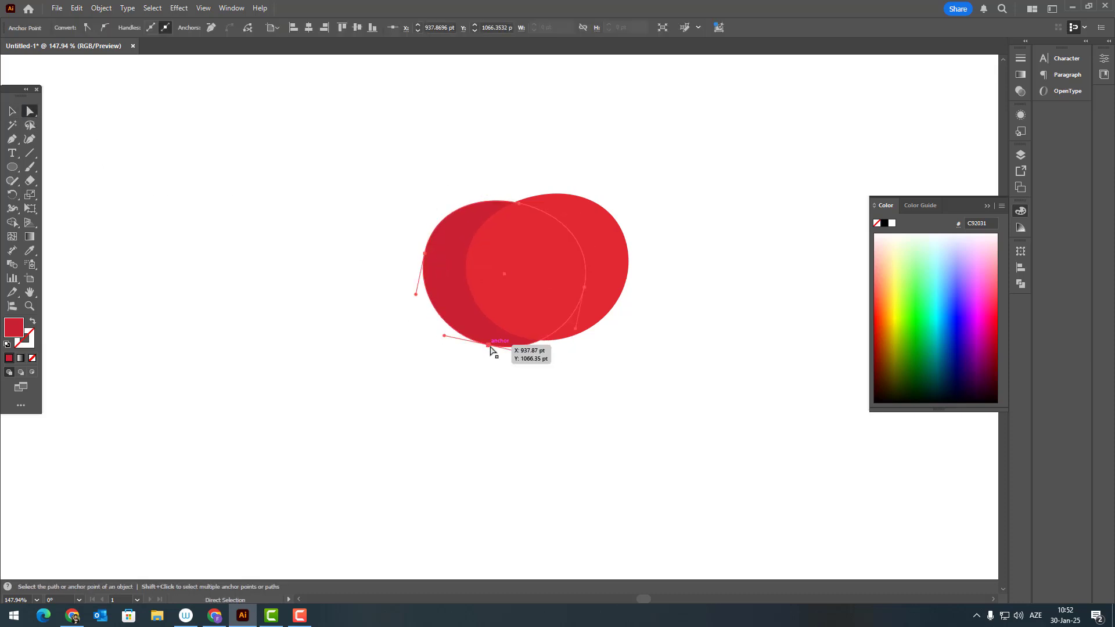
pyautogui.moveTo(553, 347); pyautogui.dragTo(564, 351)
pyautogui.click(489, 345)
pyautogui.click(489, 346)
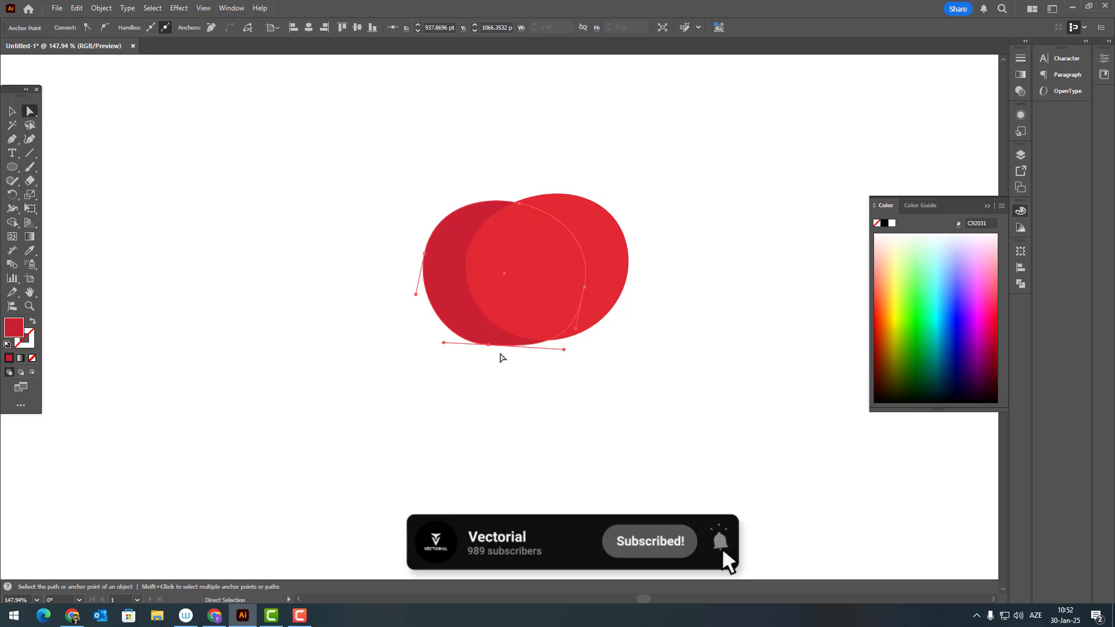
pyautogui.moveTo(488, 345); pyautogui.dragTo(491, 336)
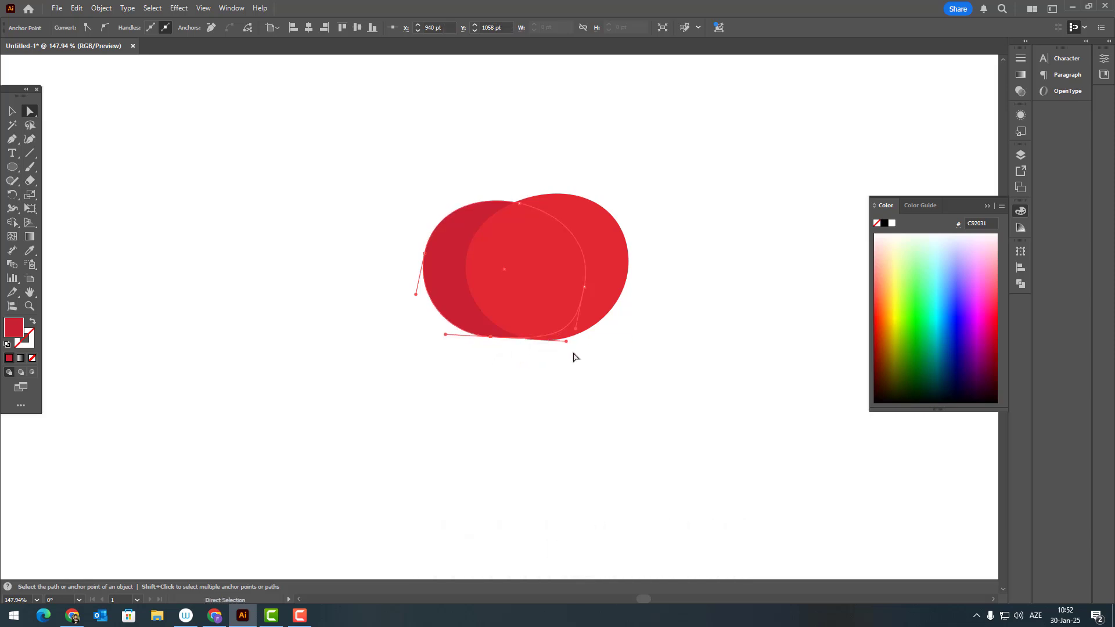
pyautogui.moveTo(565, 341)
pyautogui.mouseDown()
pyautogui.moveTo(580, 342)
pyautogui.moveTo(572, 347)
pyautogui.mouseUp()
pyautogui.hotkey('ctrl', 'z')
pyautogui.click(453, 322)
pyautogui.click(490, 342)
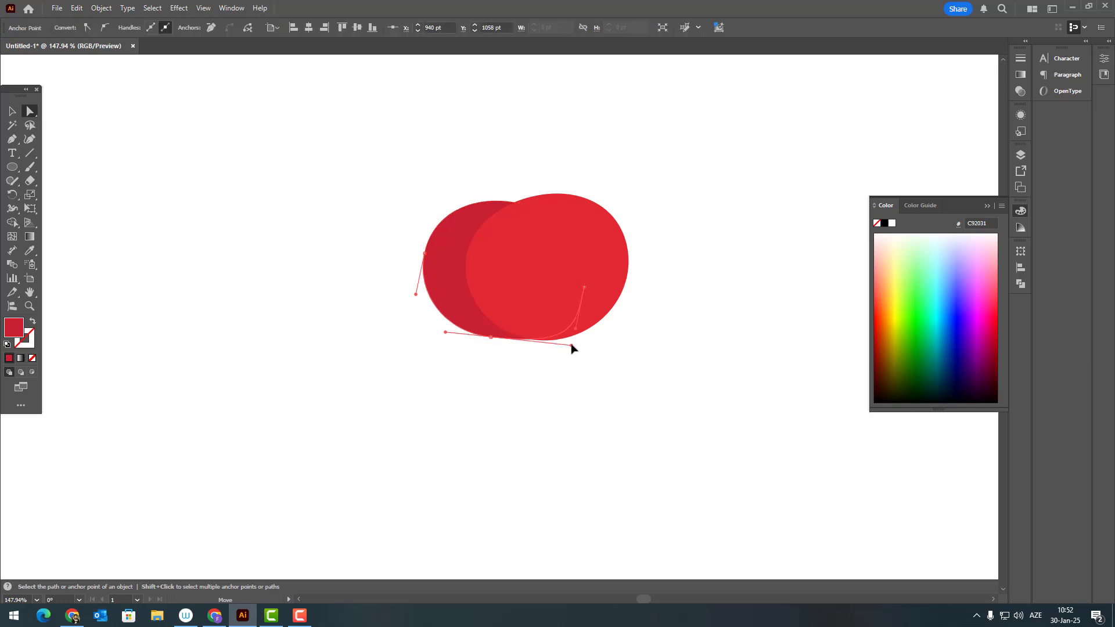
pyautogui.click(617, 407)
# - Draw a circle about 156 pt in diameter over the lower middle of the ellipses and fill it with B7182F
pyautogui.moveTo(618, 407); pyautogui.dragTo(619, 432)
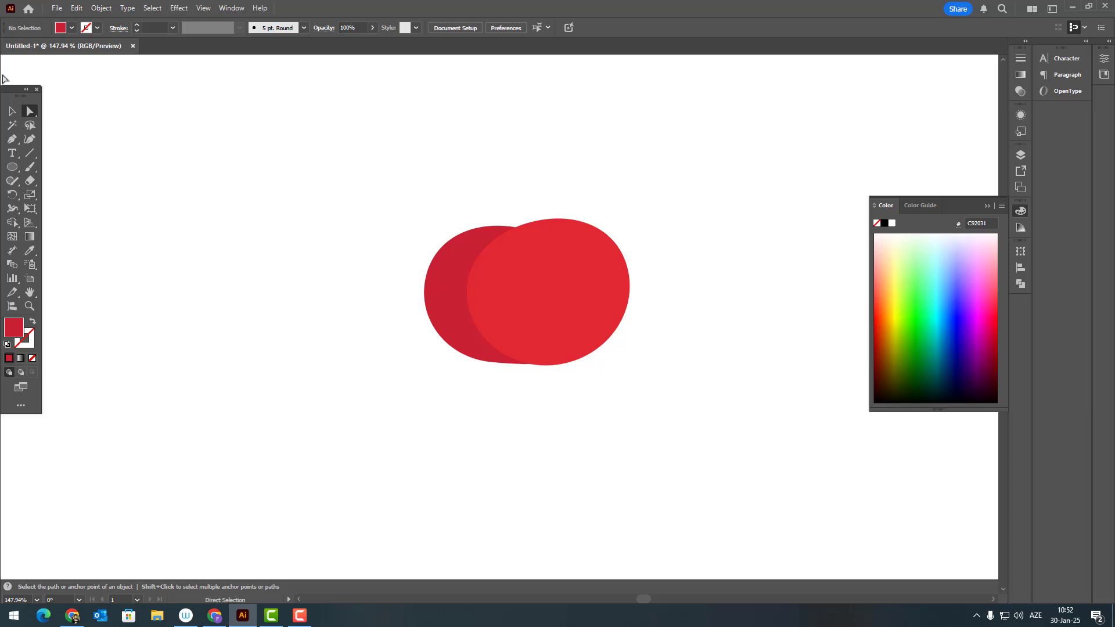
pyautogui.click(12, 167)
pyautogui.moveTo(427, 249); pyautogui.dragTo(590, 335)
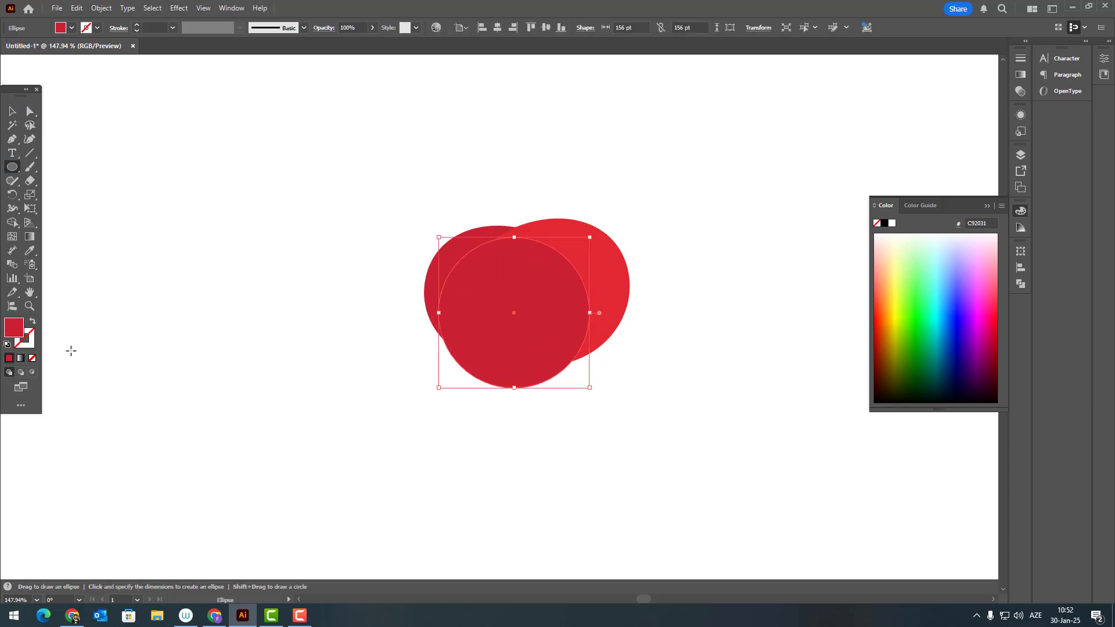
pyautogui.doubleClick(17, 330)
pyautogui.click(227, 206)
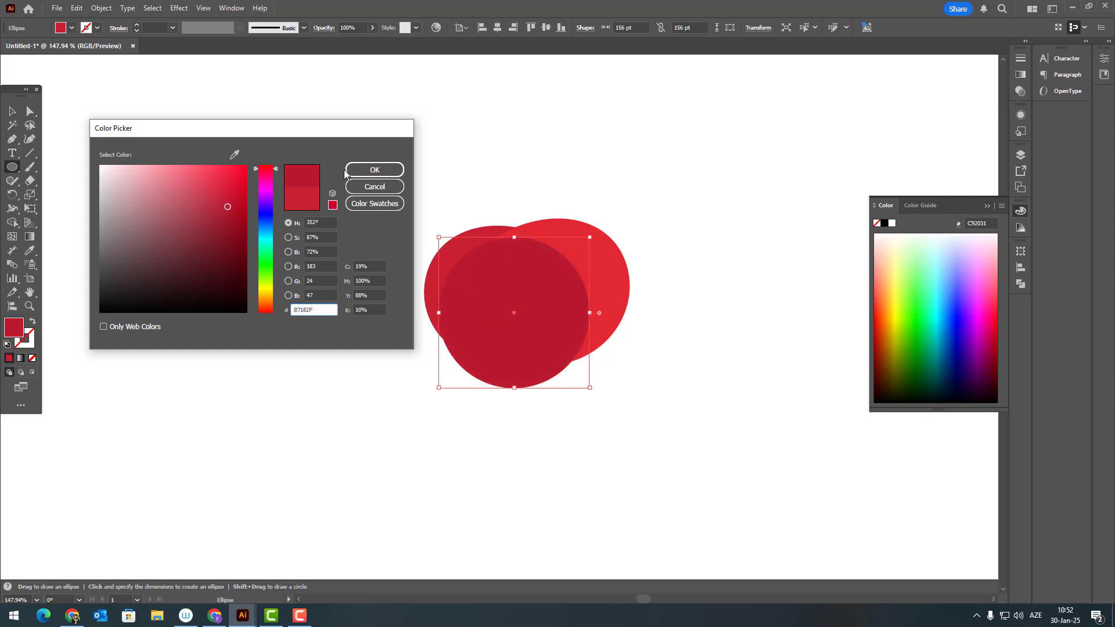
pyautogui.click(374, 169)
# - Send the new circle and the left dark ellipse to the back, and nudge the circle slightly right and down
pyautogui.click(12, 111)
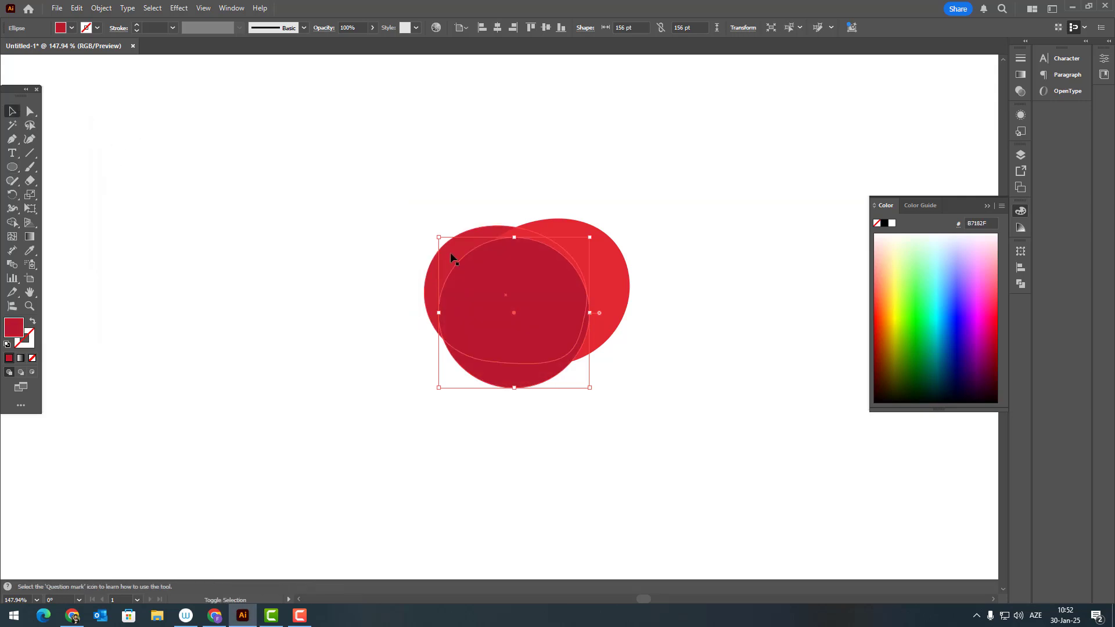
pyautogui.keyDown('shift'); pyautogui.click(452, 255); pyautogui.keyUp('shift')
pyautogui.click(104, 8)
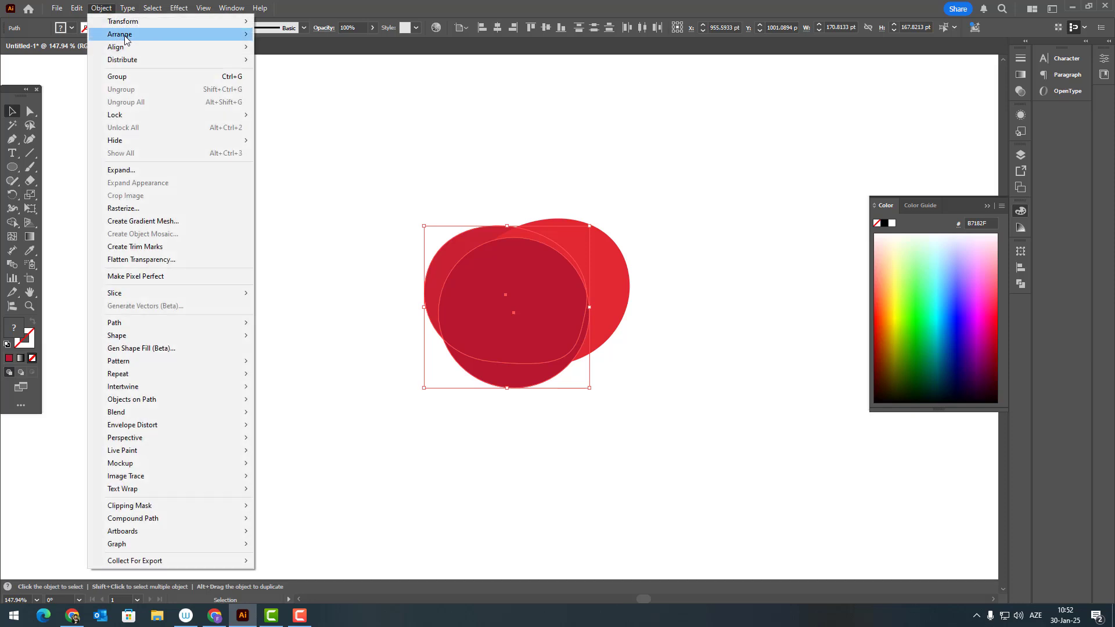
pyautogui.moveTo(159, 35)
pyautogui.click(293, 72)
pyautogui.click(690, 477)
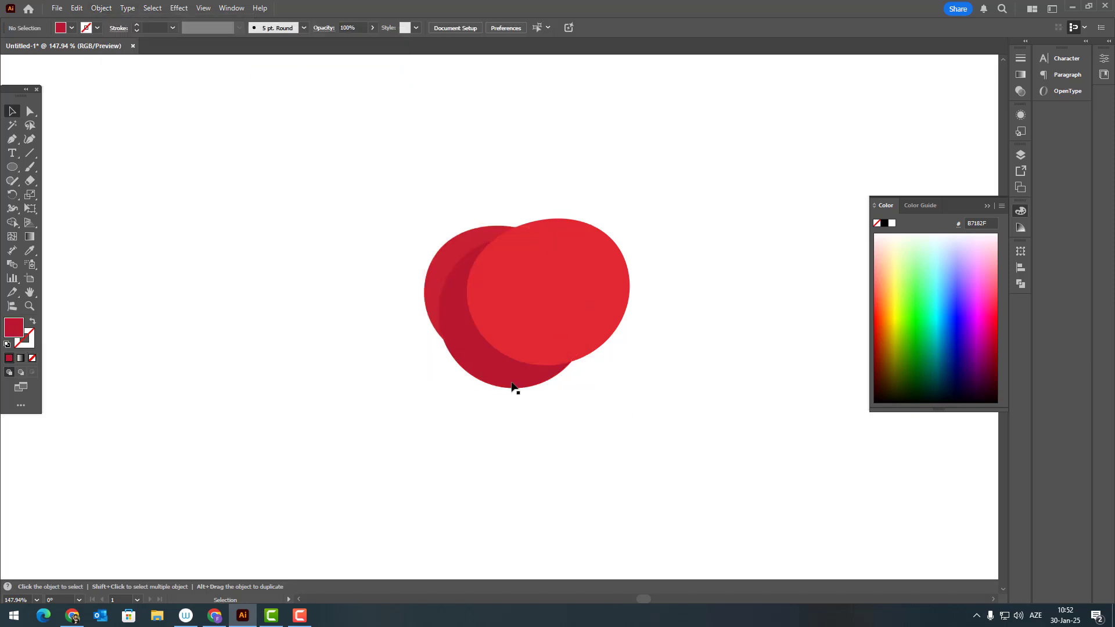
pyautogui.moveTo(515, 386)
pyautogui.mouseDown()
pyautogui.moveTo(528, 388)
pyautogui.moveTo(509, 386)
pyautogui.mouseUp()
pyautogui.moveTo(454, 339); pyautogui.dragTo(458, 332)
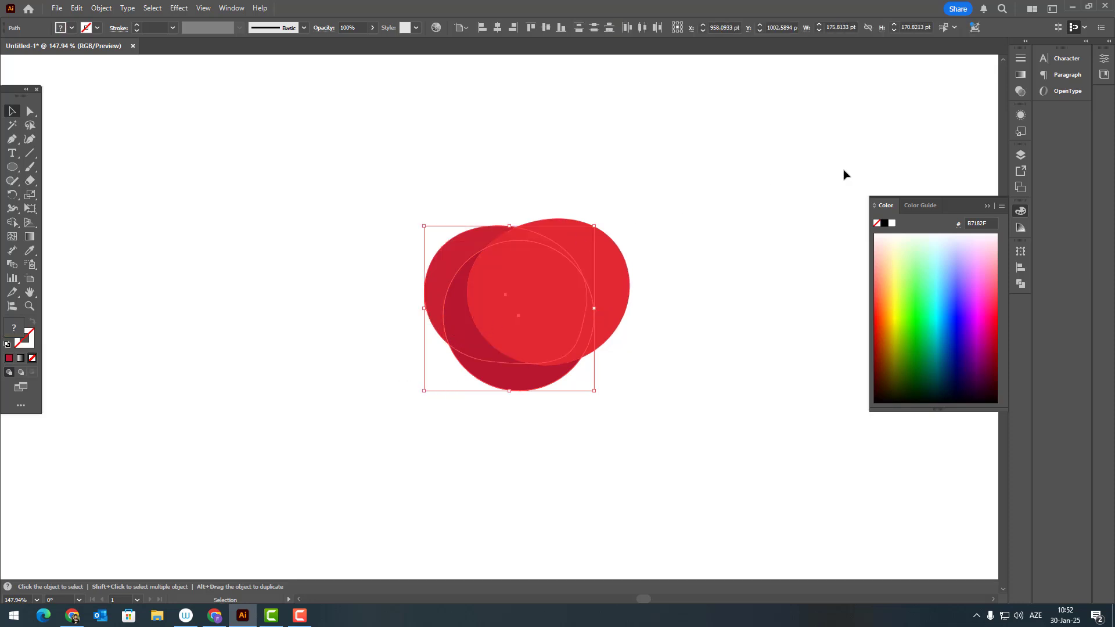
# - Divide the left ellipse and darkest circle with Pathfinder, and delete the circle's piece that extends outside the ellipse
pyautogui.click(1019, 268)
pyautogui.click(947, 246)
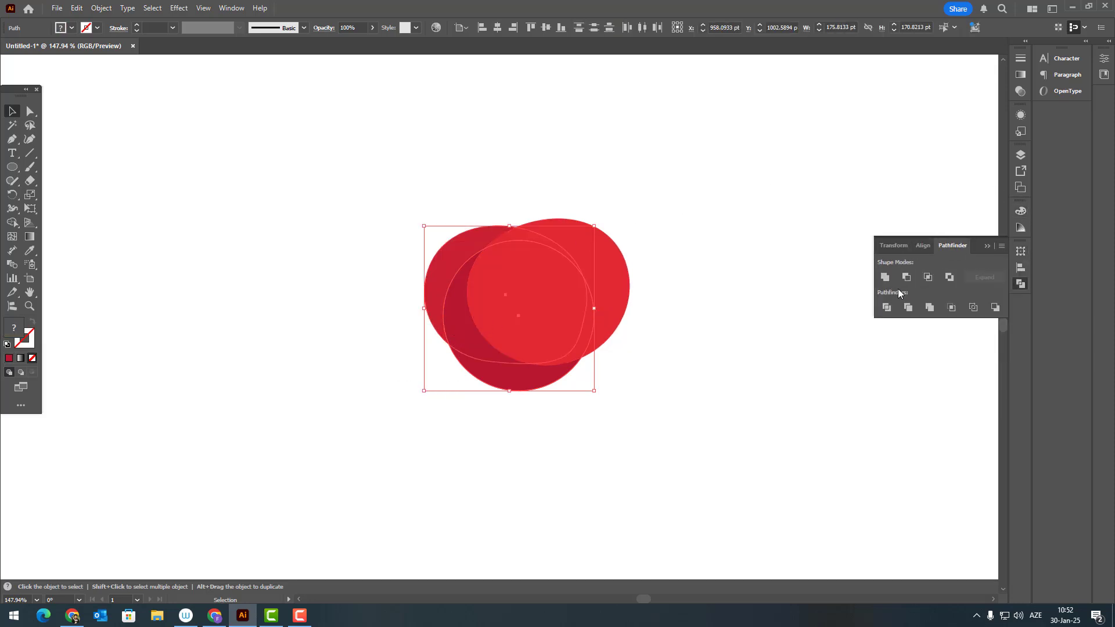
pyautogui.click(887, 308)
pyautogui.doubleClick(541, 388)
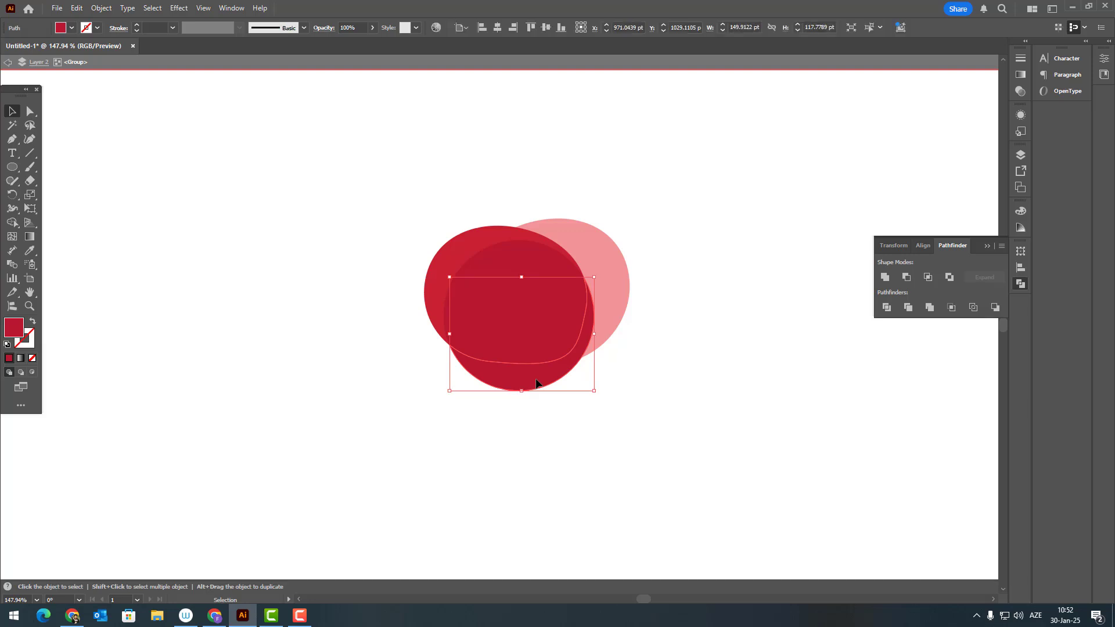
pyautogui.click(642, 435)
pyautogui.doubleClick(644, 435)
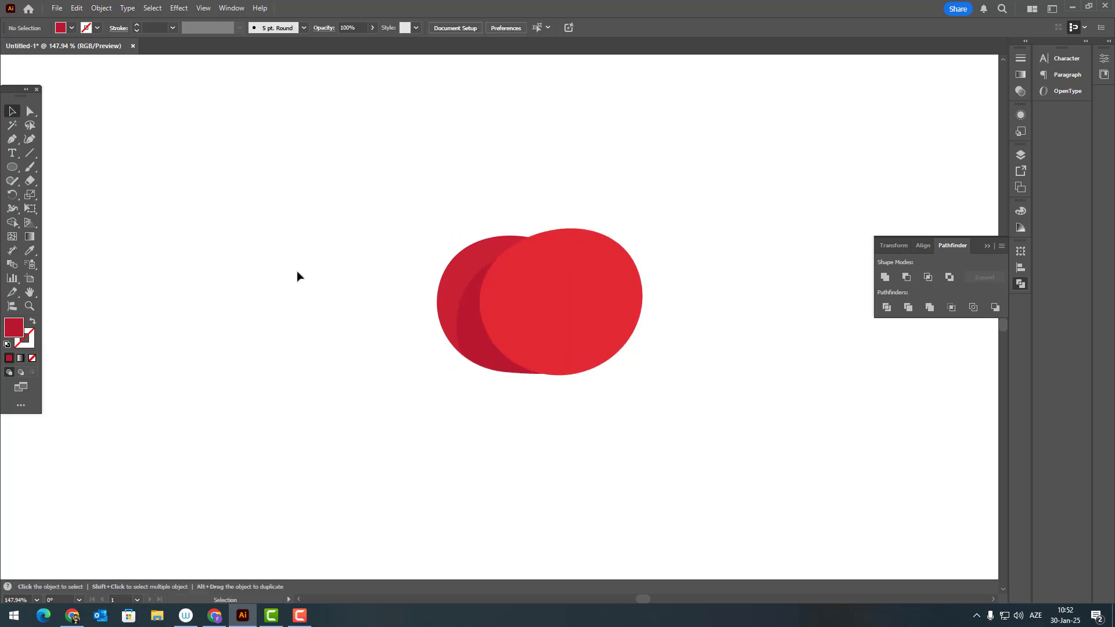
# - Paste a copy of the bright red ellipse in front, and draw a circle about 188 pt wide over its upper left
pyautogui.click(584, 290)
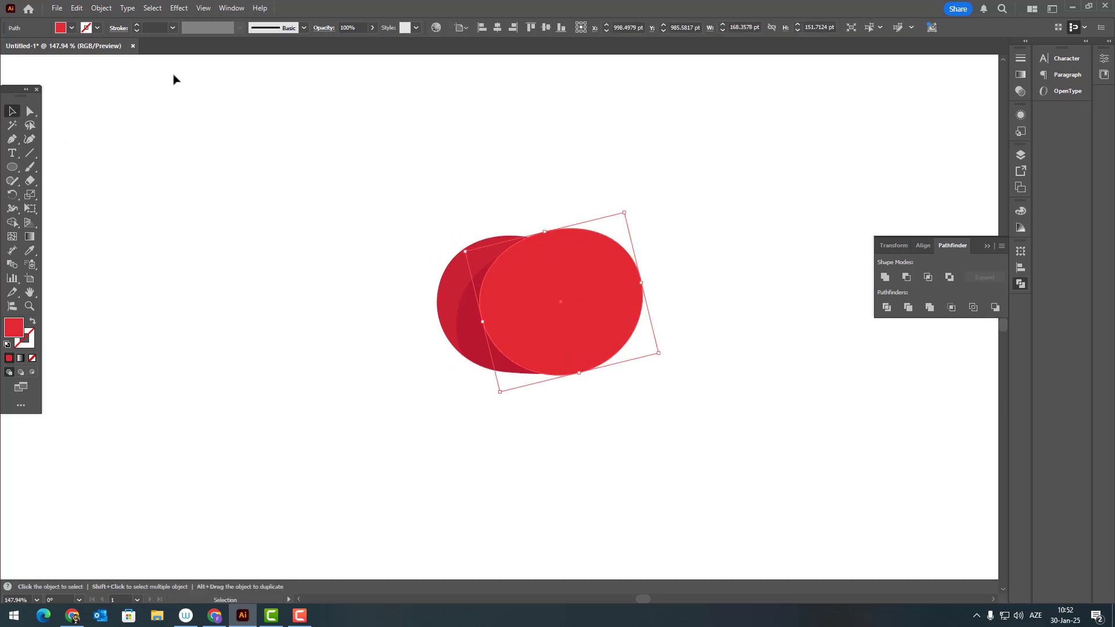
pyautogui.click(76, 8)
pyautogui.click(107, 64)
pyautogui.click(76, 8)
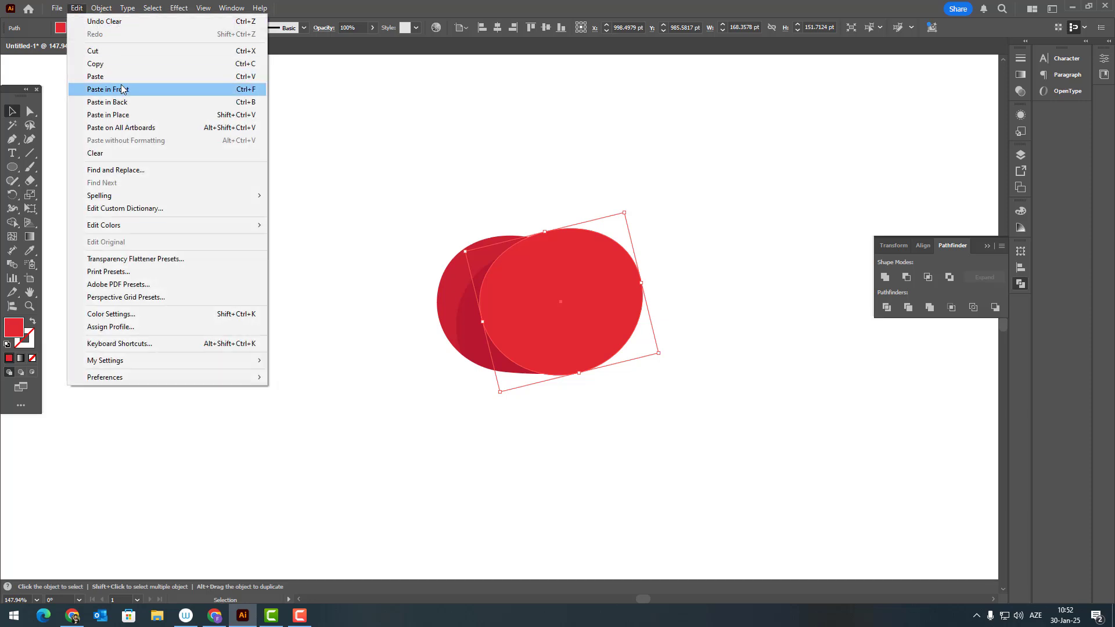
pyautogui.click(122, 89)
pyautogui.click(12, 167)
pyautogui.moveTo(428, 182); pyautogui.dragTo(630, 324)
# - Recolor the pasted ellipse copy with the darker red sampled from the left ellipse
pyautogui.click(13, 111)
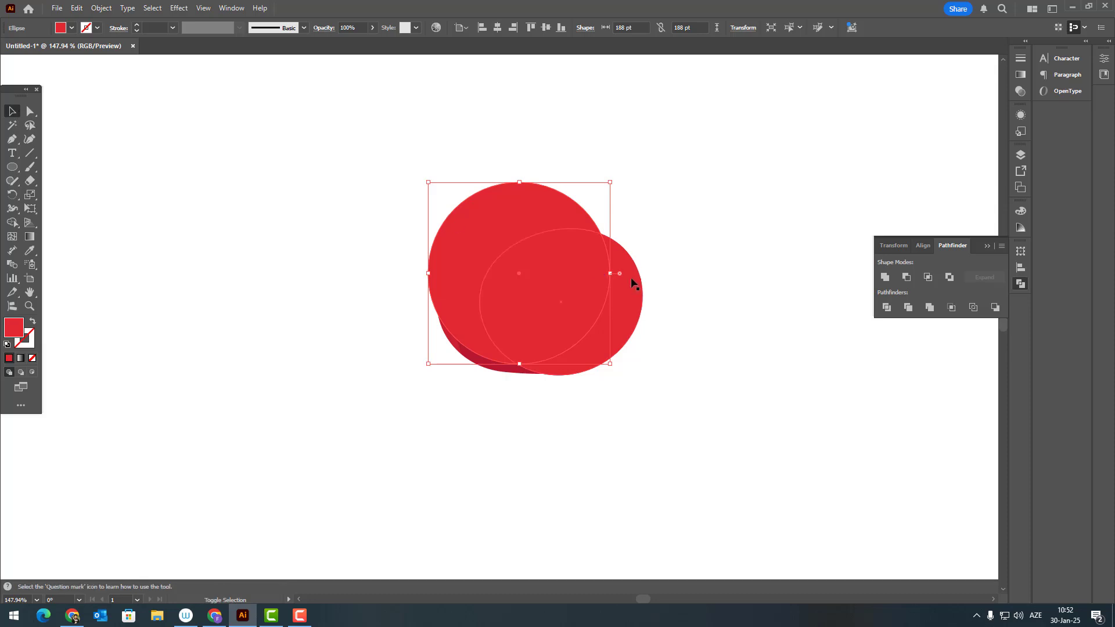
pyautogui.click(641, 313)
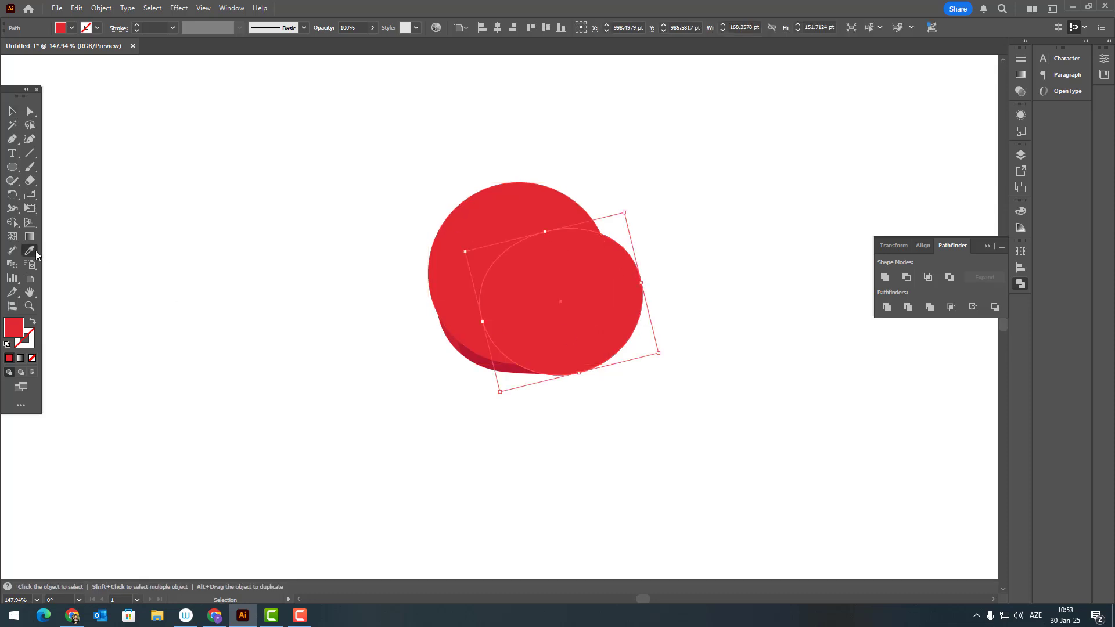
pyautogui.click(34, 252)
pyautogui.click(457, 339)
pyautogui.click(12, 111)
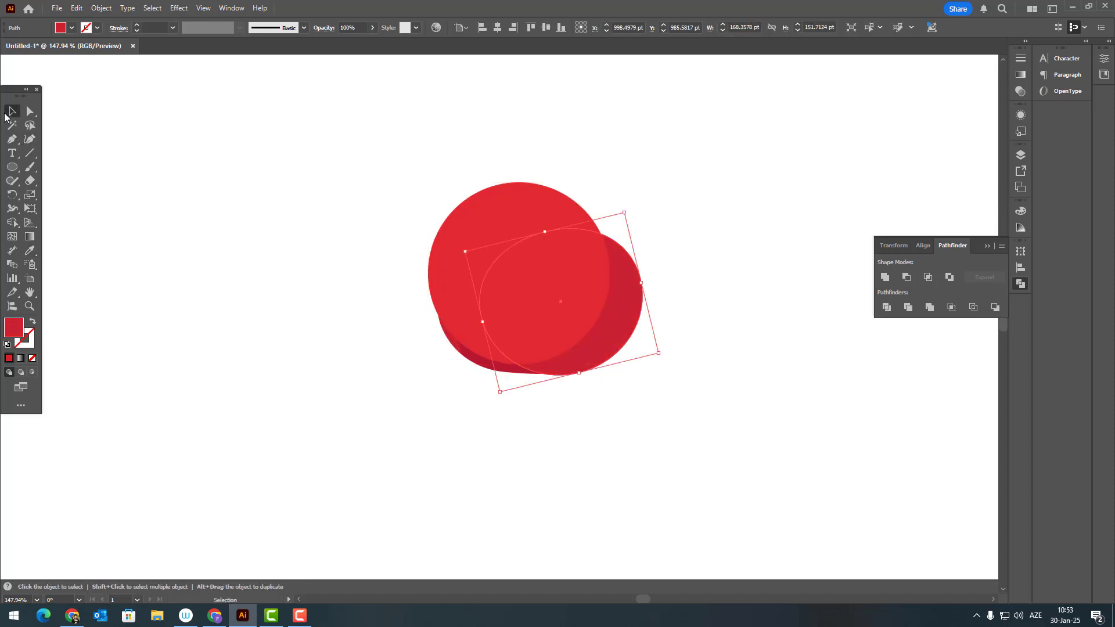
# - Subtract the large circle from the darker ellipse copy with Minus Front to form a crescent shadow along the right side
pyautogui.keyDown('shift'); pyautogui.click(594, 275); pyautogui.keyUp('shift')
pyautogui.click(907, 278)
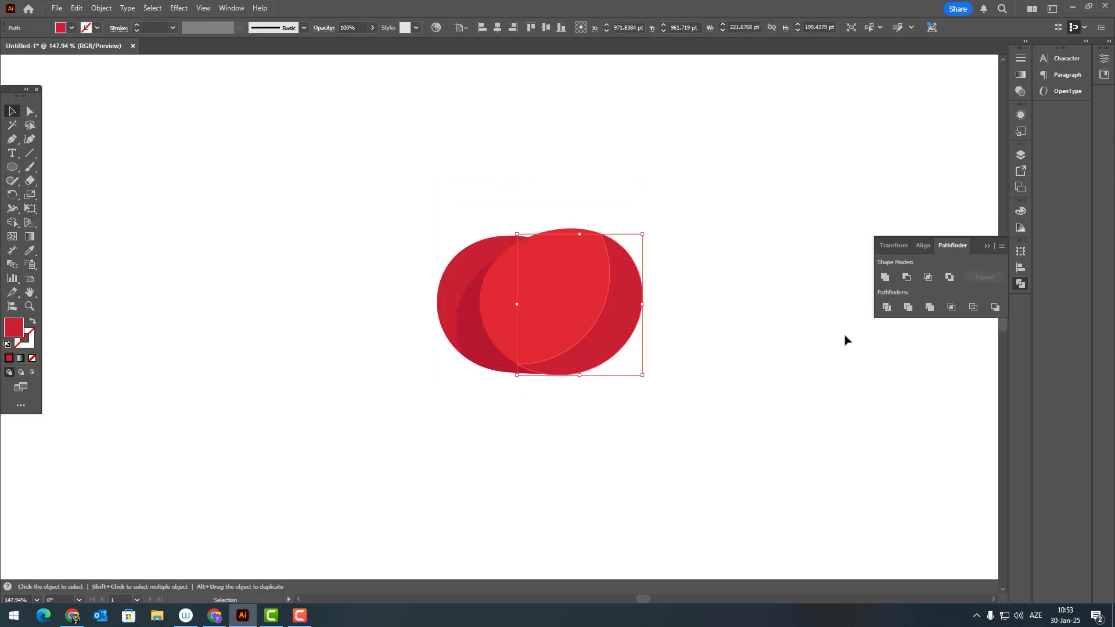
pyautogui.click(816, 354)
# - Draw a circle about 134 pt wide over the upper middle of the shapes and send it to the back
pyautogui.press('space')
pyautogui.moveTo(693, 396); pyautogui.dragTo(713, 372)
pyautogui.press('z')
pyautogui.click(559, 341)
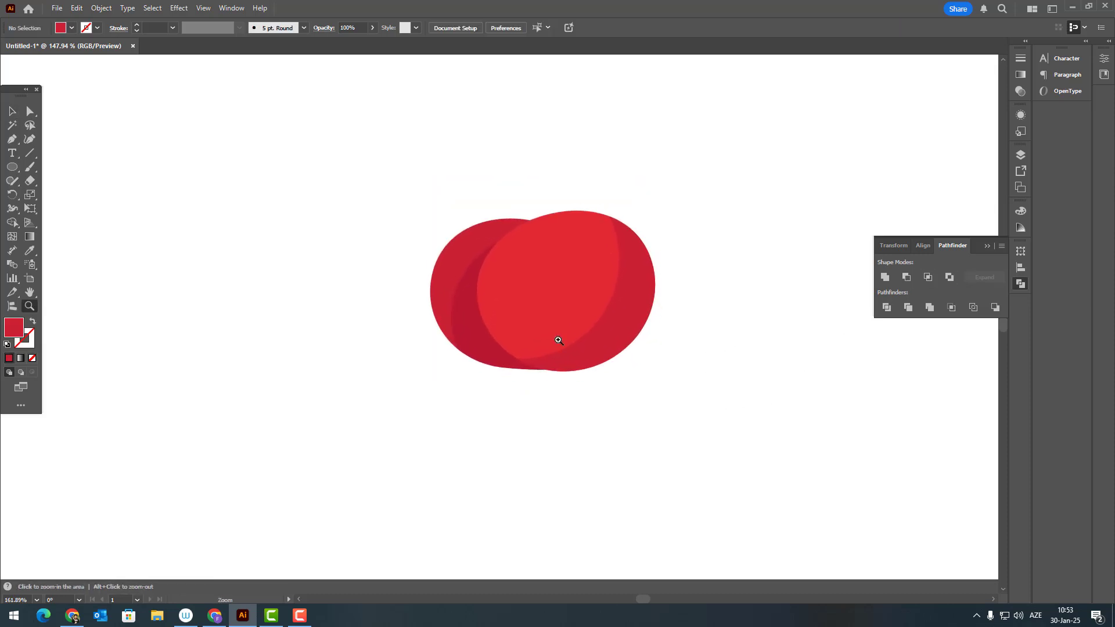
pyautogui.click(12, 167)
pyautogui.moveTo(365, 226)
pyautogui.mouseDown()
pyautogui.moveTo(456, 311)
pyautogui.moveTo(636, 285)
pyautogui.moveTo(610, 276)
pyautogui.mouseUp()
pyautogui.click(12, 112)
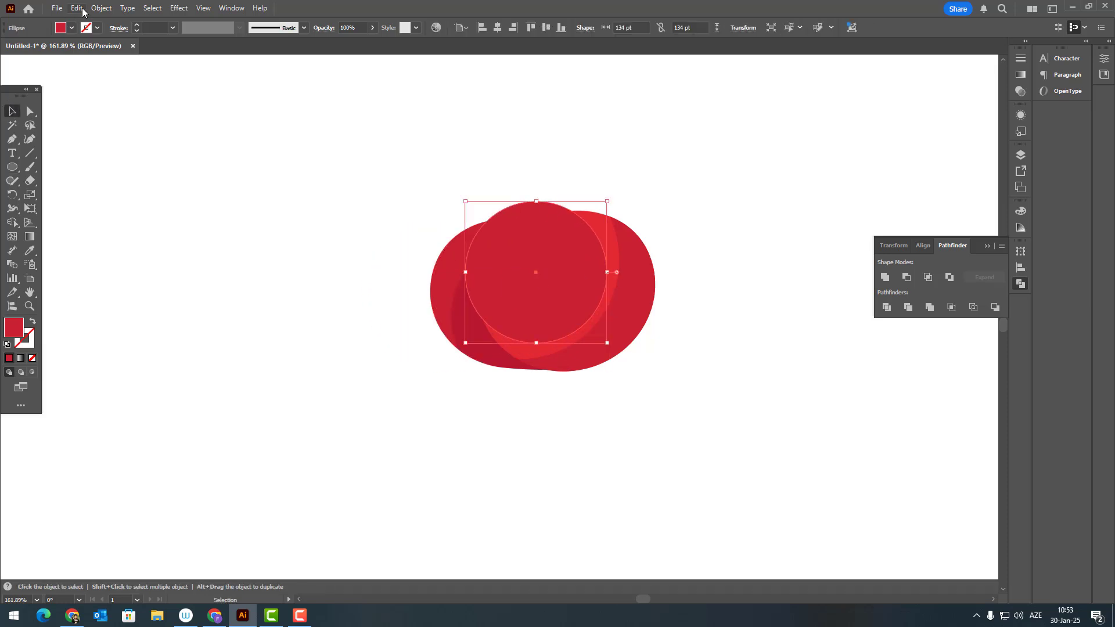
pyautogui.click(101, 8)
pyautogui.moveTo(149, 43)
pyautogui.click(298, 73)
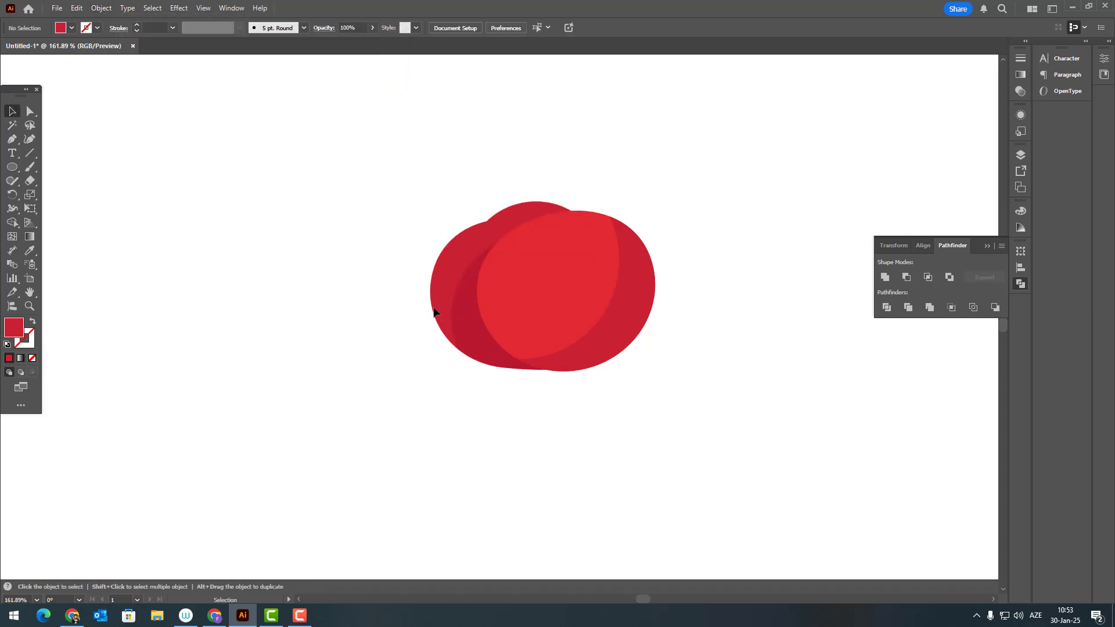
# - Recolor the rear circle with the darkest red sampled from the shadow on the left ellipse
pyautogui.click(526, 222)
pyautogui.click(29, 251)
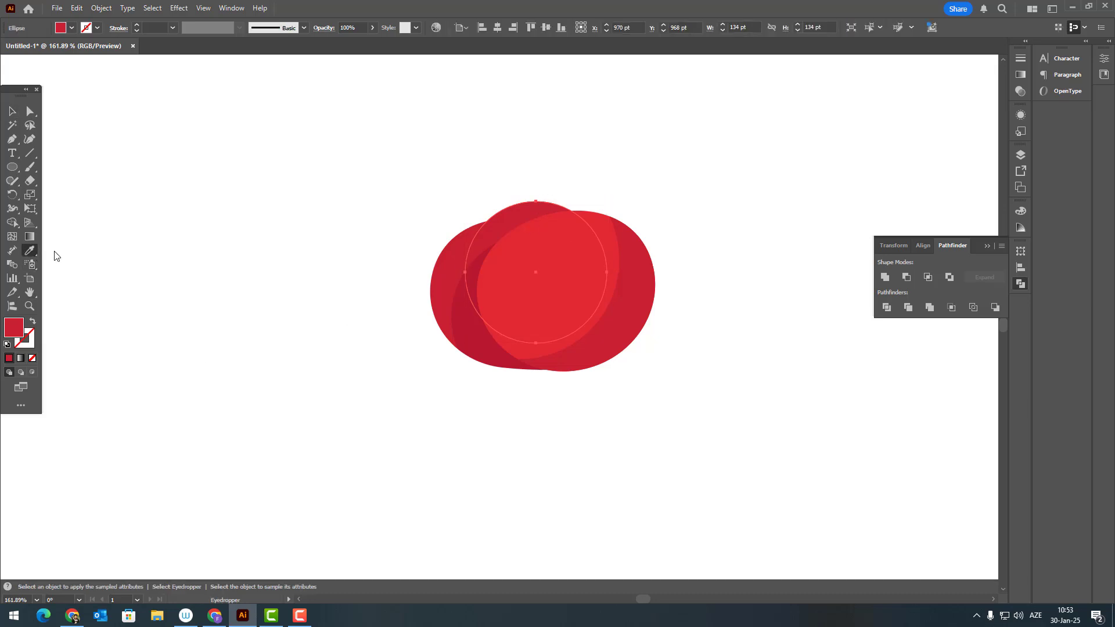
pyautogui.click(466, 326)
# - Widen the rear circle to about 156 pt, and pull its top anchor down slightly to flatten its curve
pyautogui.hotkey('ctrl', 'space')
pyautogui.moveTo(505, 316); pyautogui.dragTo(594, 310)
pyautogui.moveTo(594, 310); pyautogui.dragTo(565, 346)
pyautogui.moveTo(575, 261); pyautogui.dragTo(618, 258)
pyautogui.click(12, 112)
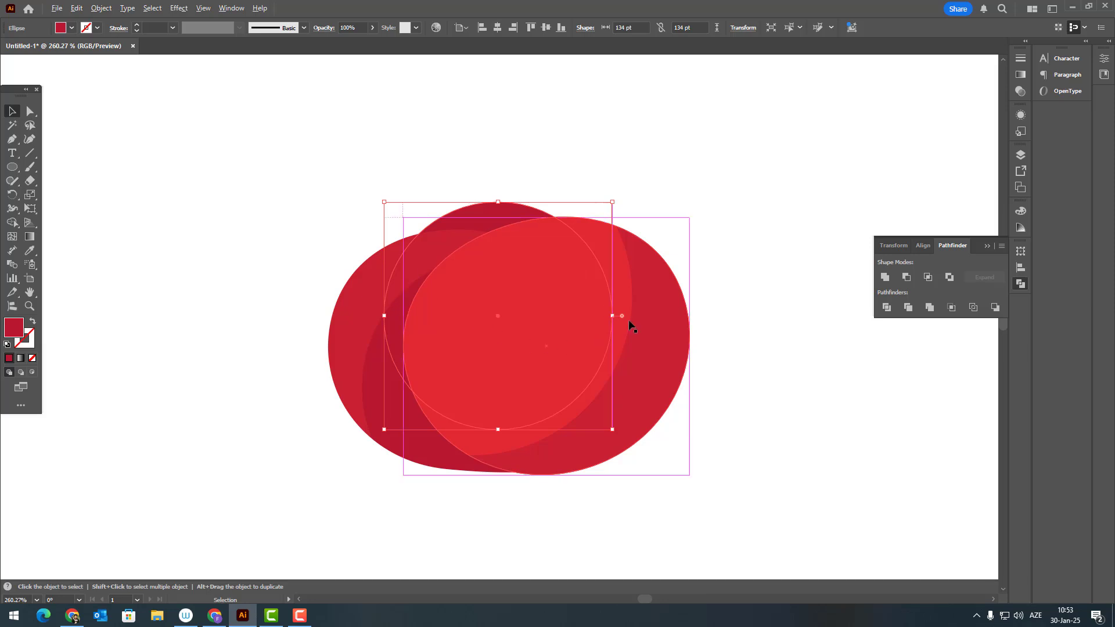
pyautogui.moveTo(616, 315); pyautogui.dragTo(631, 315)
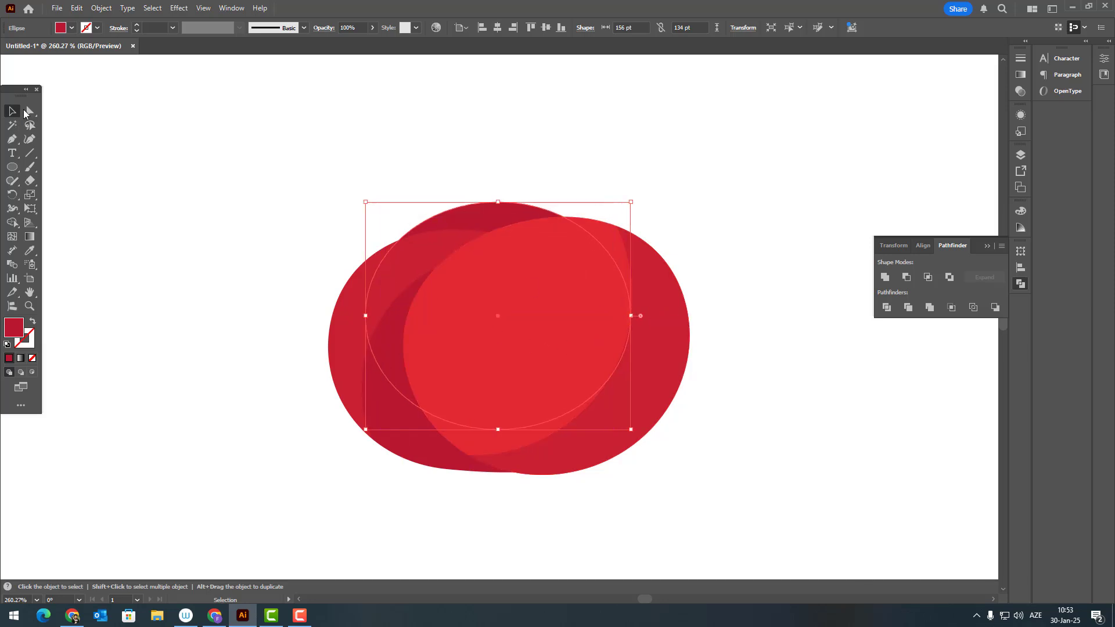
pyautogui.press('a')
pyautogui.moveTo(497, 202); pyautogui.dragTo(498, 212)
pyautogui.click(558, 180)
# - Try to group all the red shapes together
pyautogui.moveTo(557, 180); pyautogui.dragTo(514, 198)
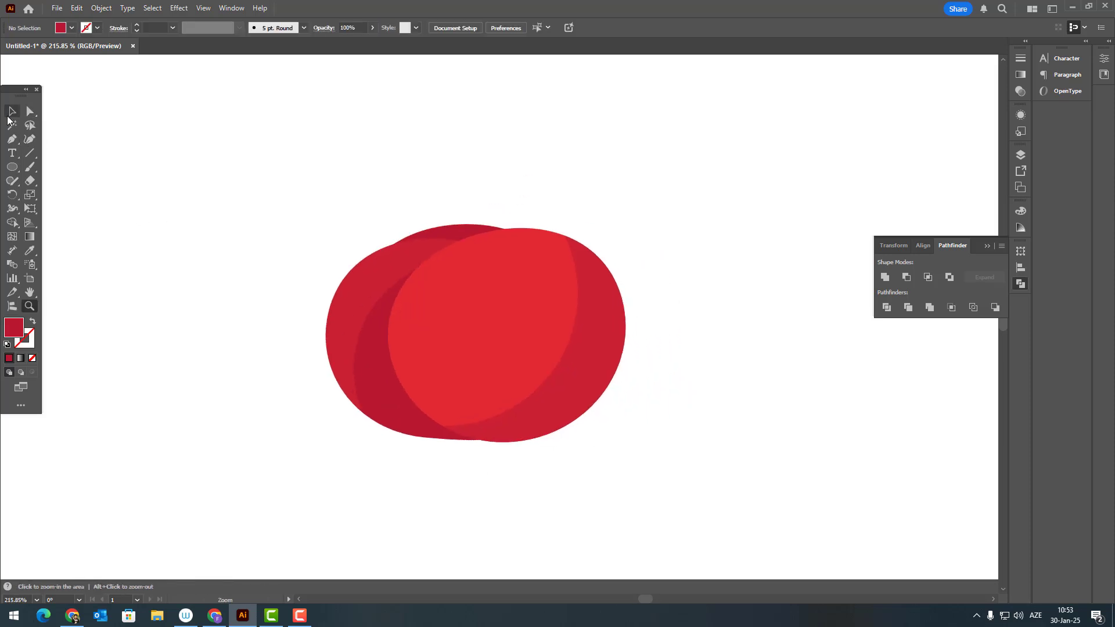
pyautogui.click(9, 116)
pyautogui.moveTo(713, 487); pyautogui.dragTo(235, 172)
pyautogui.click(101, 8)
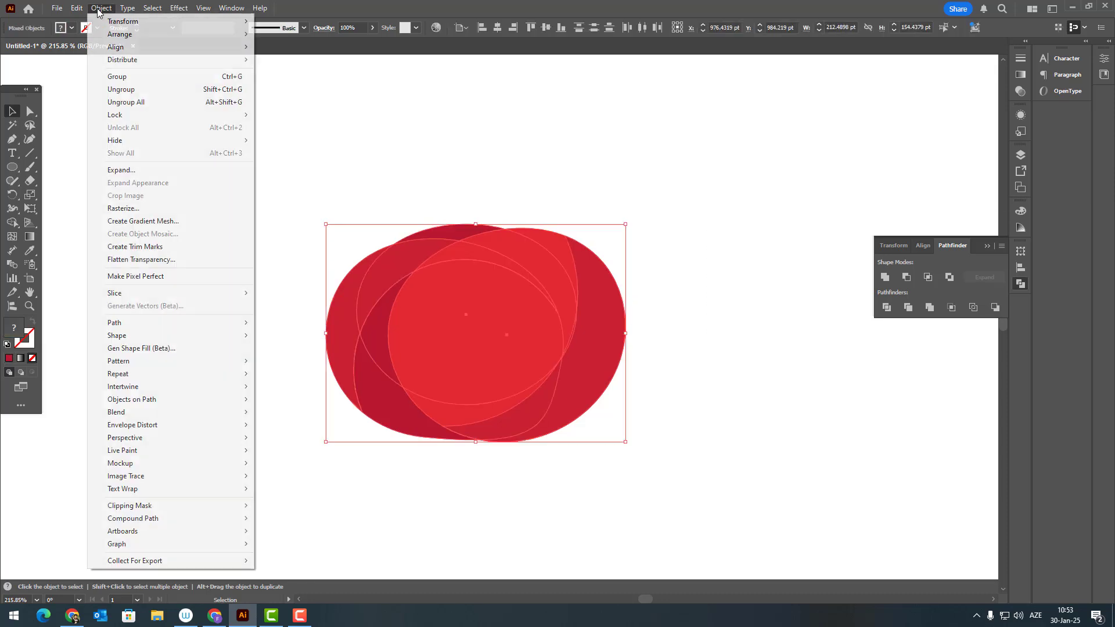
pyautogui.click(127, 77)
pyautogui.click(765, 355)
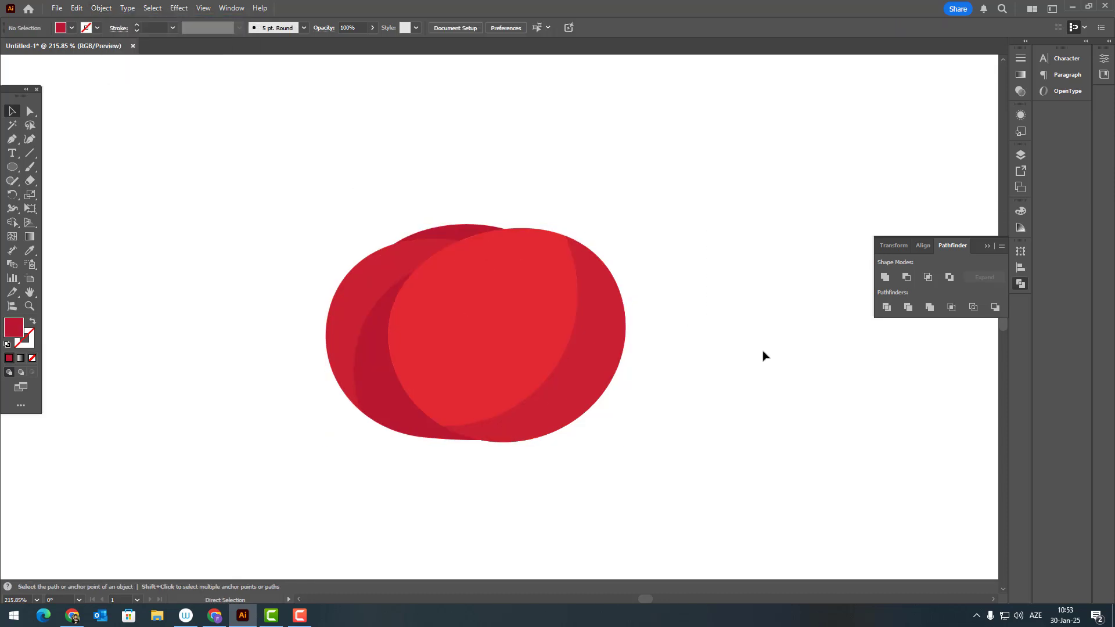
pyautogui.hotkey('ctrl', 'z')
pyautogui.click(758, 366)
pyautogui.press('z')
pyautogui.click(495, 306)
pyautogui.click(12, 111)
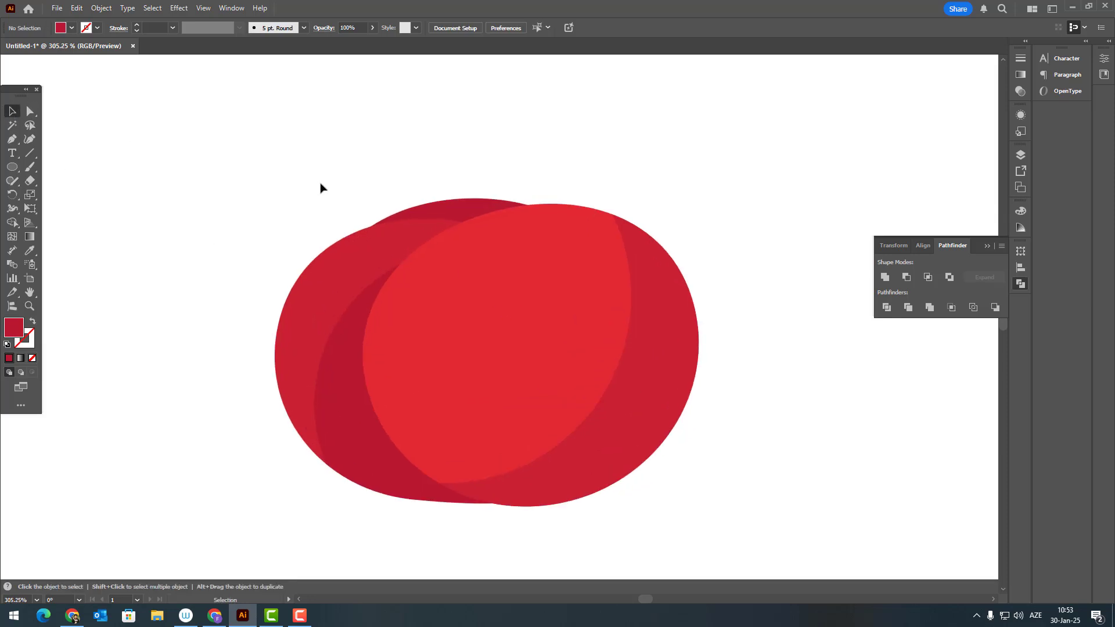
pyautogui.click(359, 237)
pyautogui.click(290, 225)
pyautogui.scroll(2, 290, 225)
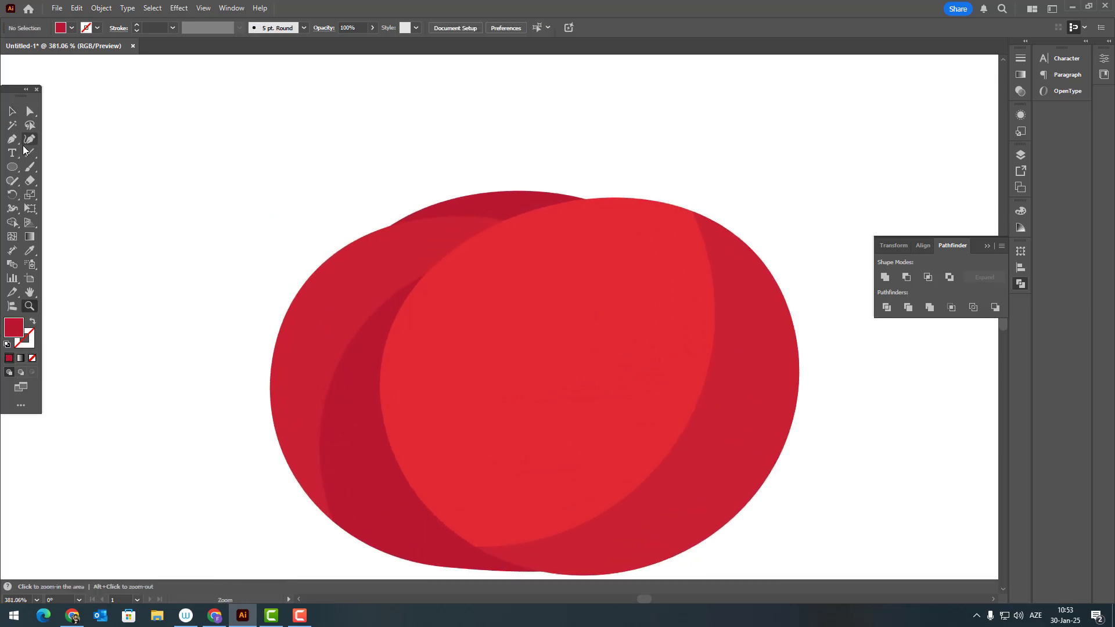
# - Draw a highlight ellipse about 35 by 11 pt over the left shape's upper edge and fill it with the sampled bright red
pyautogui.click(12, 168)
pyautogui.moveTo(347, 224); pyautogui.dragTo(406, 233)
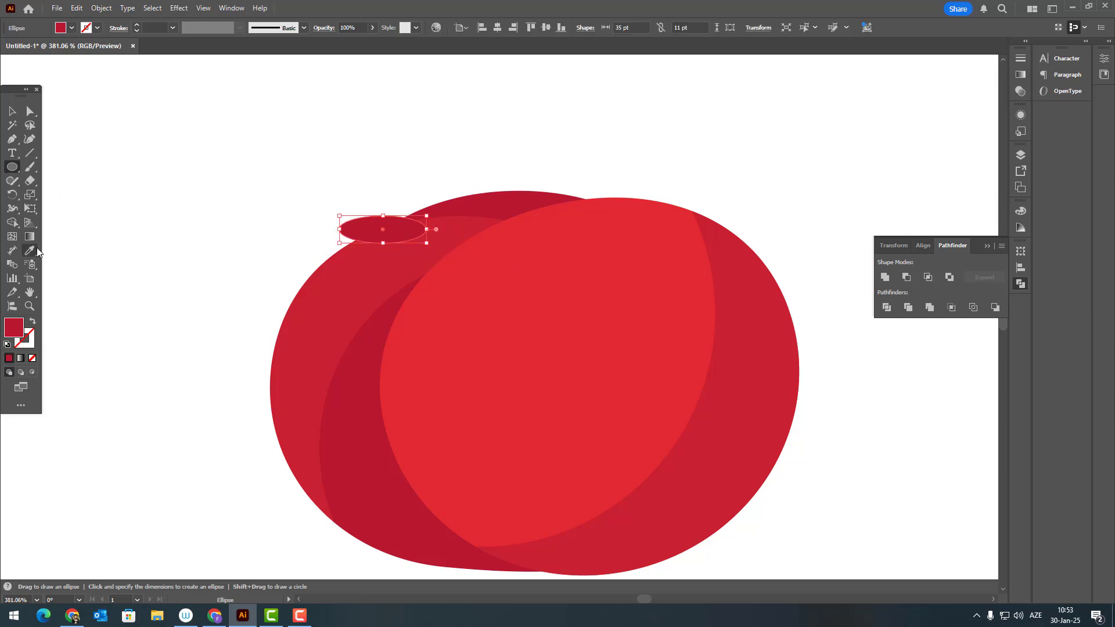
pyautogui.click(36, 249)
pyautogui.click(608, 294)
# - Tilt the highlight ellipse and place it inside the left shape, following its upper curve
pyautogui.click(12, 110)
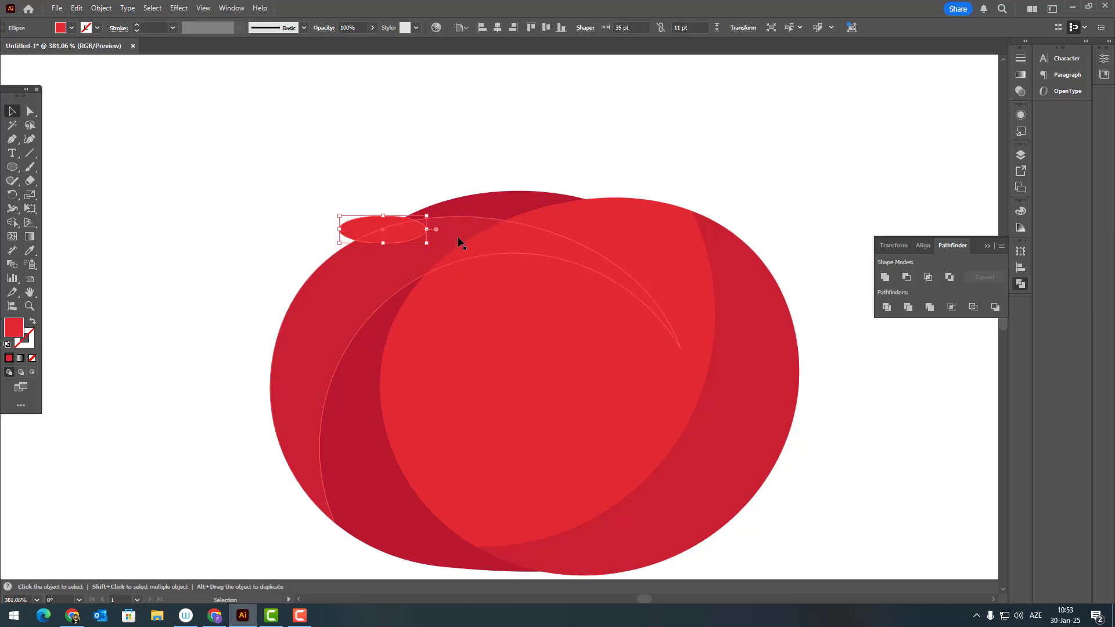
pyautogui.moveTo(430, 248); pyautogui.dragTo(389, 256)
pyautogui.click(351, 173)
# - Group the bright red front shape with the darker shading on its right side
pyautogui.press('z')
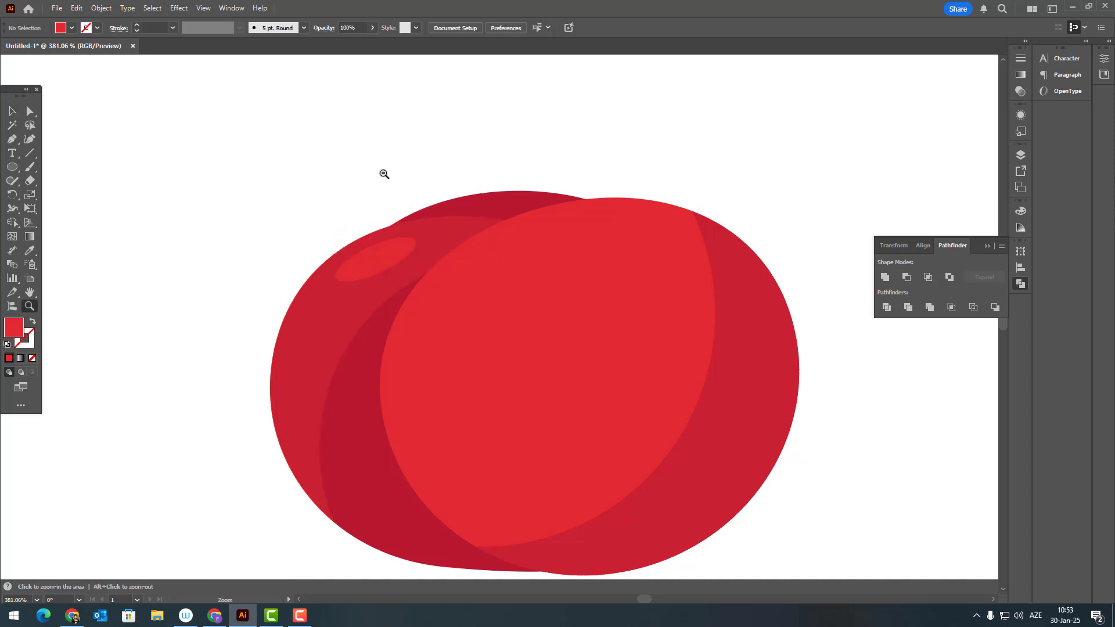
pyautogui.moveTo(383, 173); pyautogui.dragTo(354, 174)
pyautogui.moveTo(406, 181); pyautogui.dragTo(364, 180)
pyautogui.scroll(1, 459, 181)
pyautogui.click(12, 111)
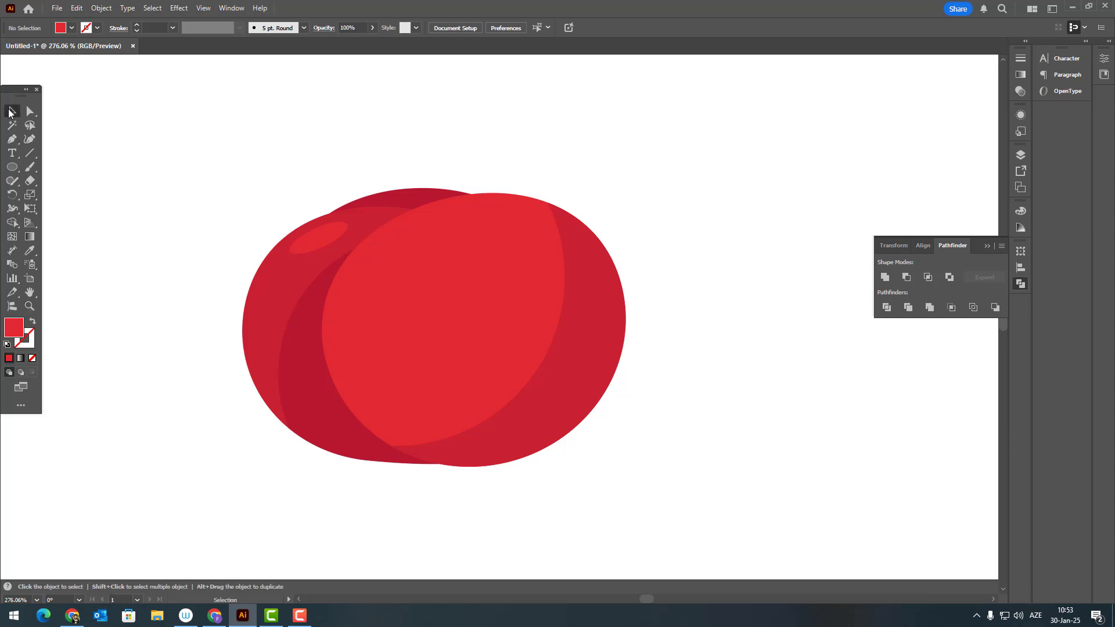
pyautogui.click(539, 301)
pyautogui.click(610, 316)
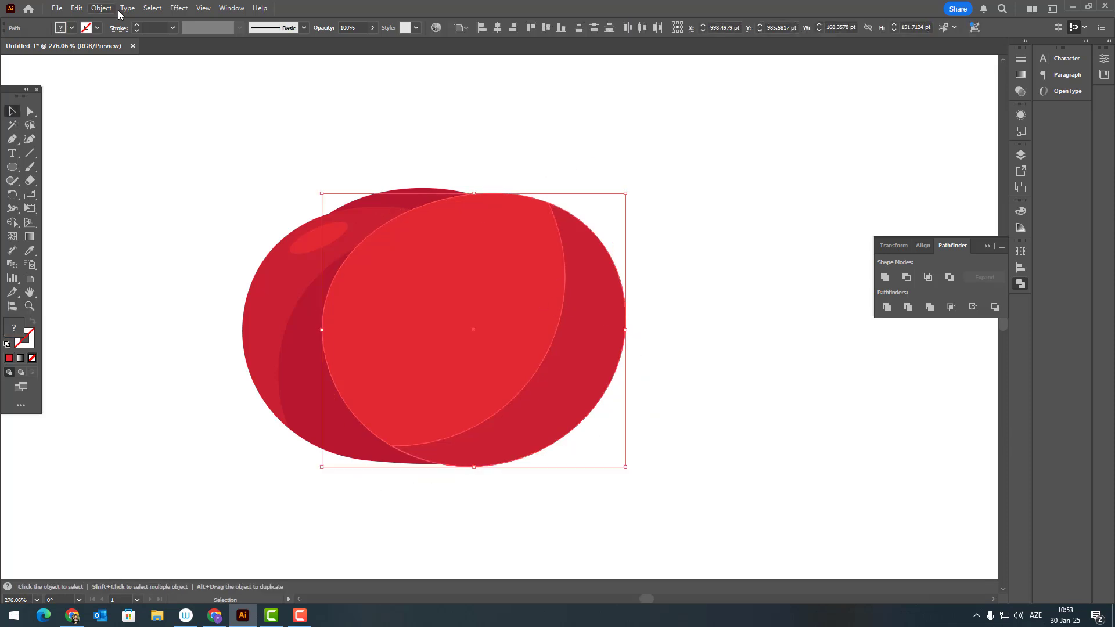
pyautogui.click(101, 7)
pyautogui.click(117, 76)
pyautogui.click(699, 237)
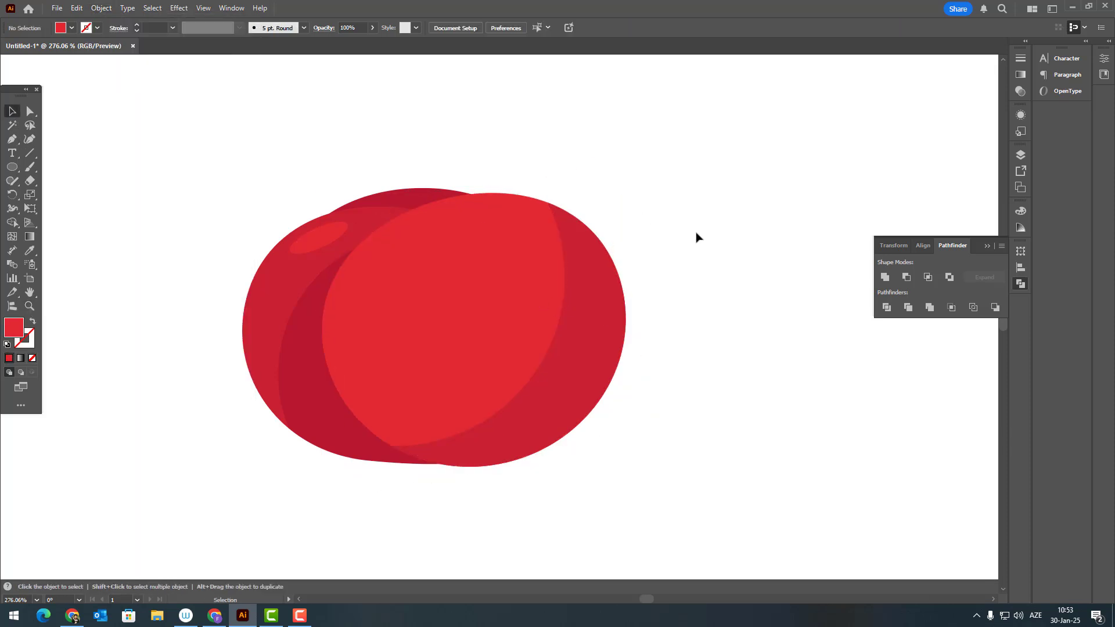
# - Cut the front group, paste it in place on a new layer above Layer 2, and lock the new layer
pyautogui.click(495, 307)
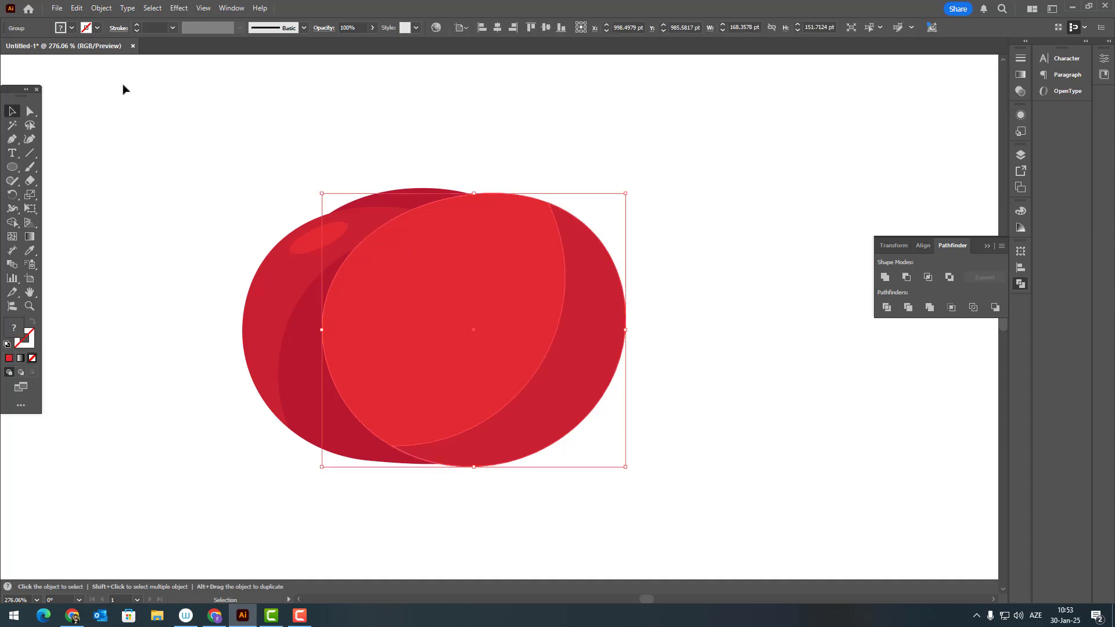
pyautogui.click(79, 8)
pyautogui.click(103, 47)
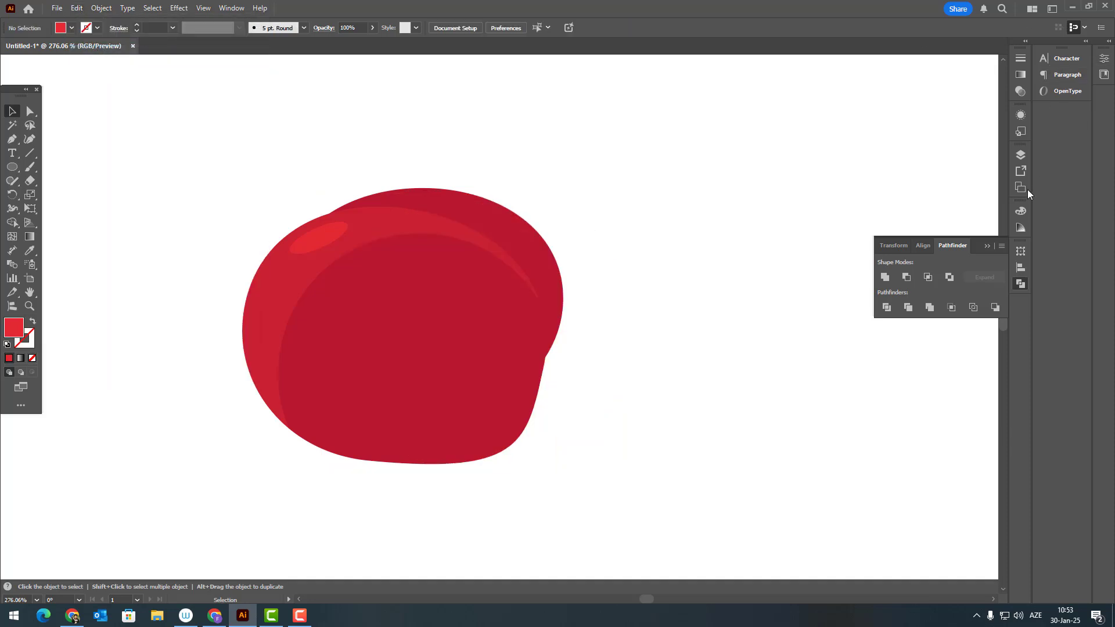
pyautogui.click(1021, 269)
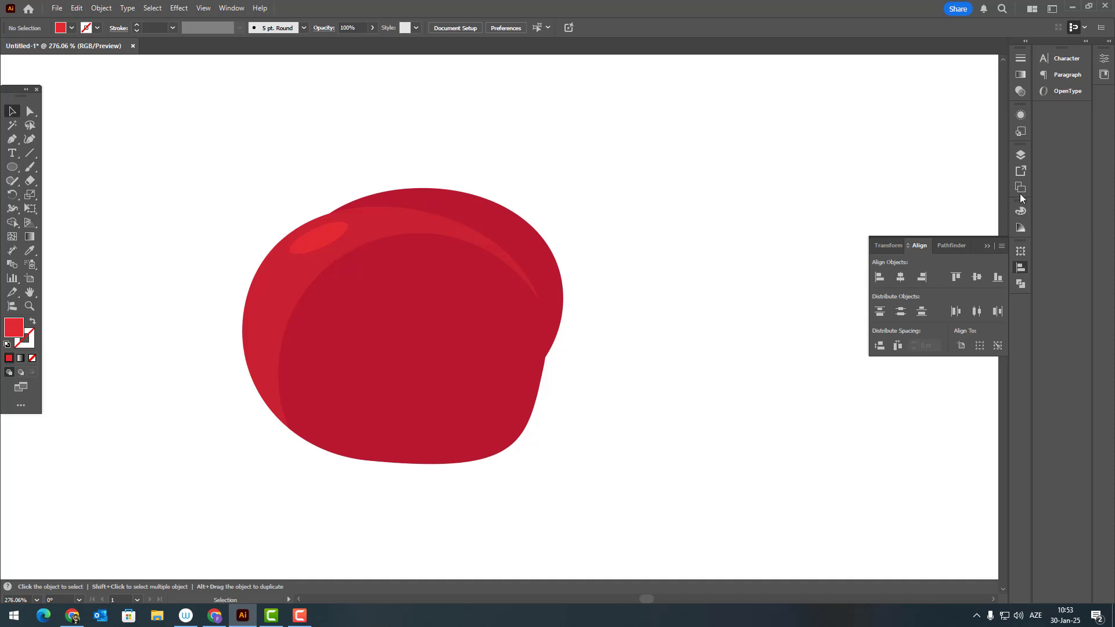
pyautogui.click(1017, 157)
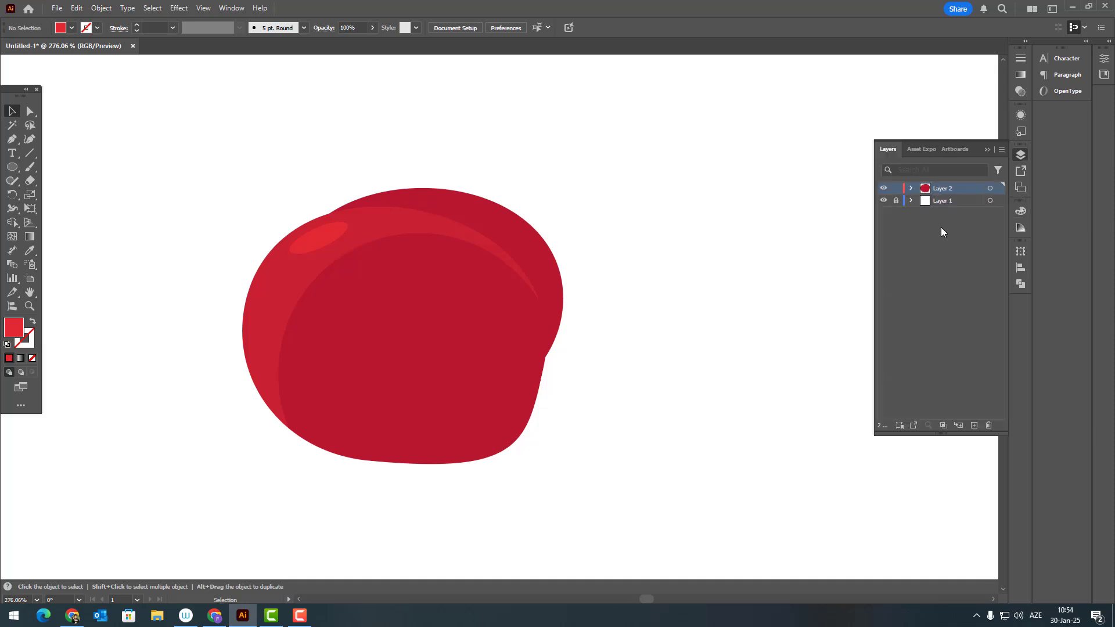
pyautogui.click(974, 425)
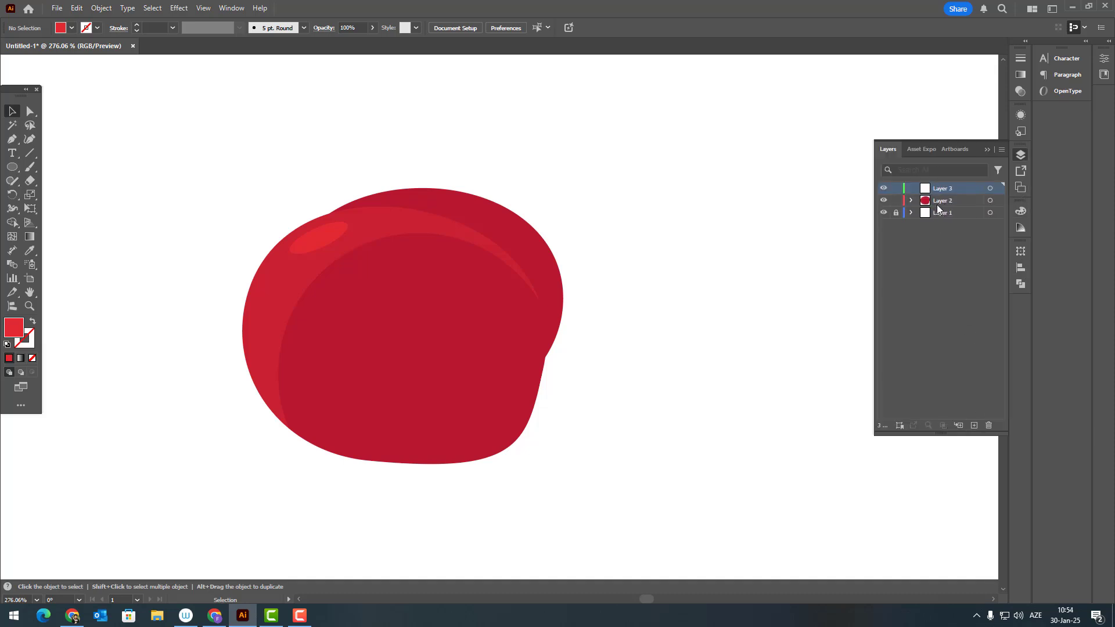
pyautogui.click(76, 8)
pyautogui.click(133, 90)
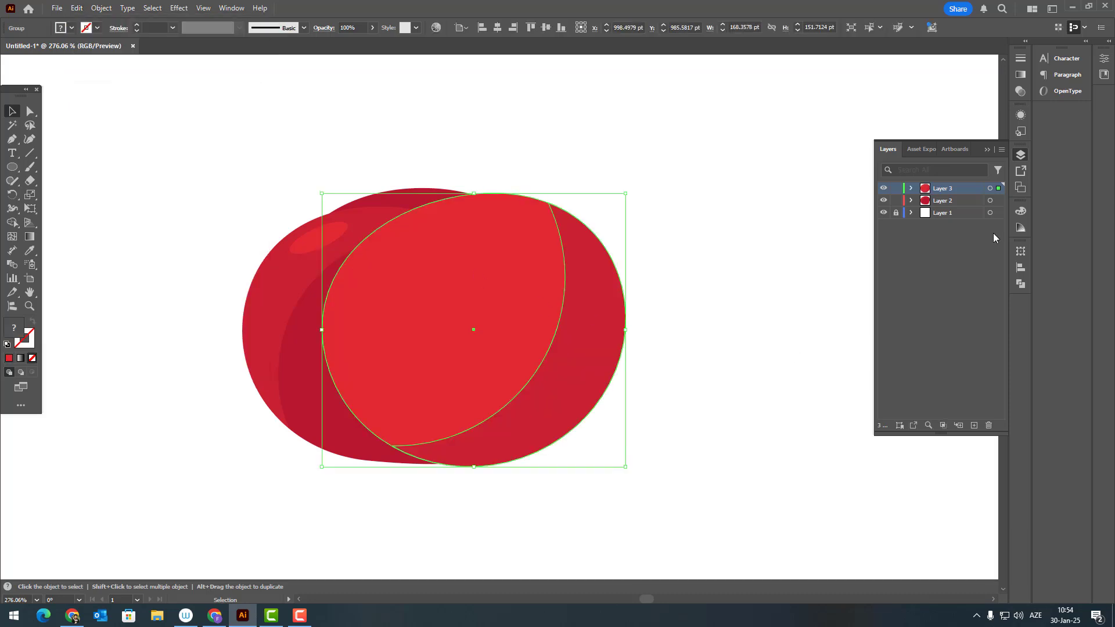
pyautogui.click(896, 189)
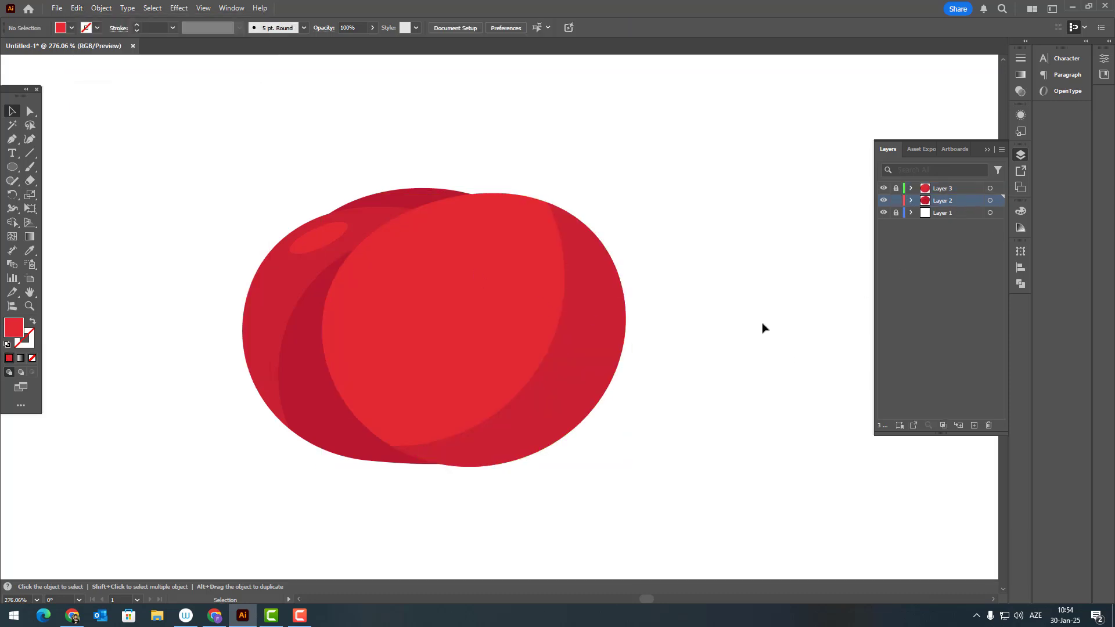
# - Draw a curved, pointed leaf about 41 pt wide on Layer 2 with the Pen tool, rising from behind the front lobe
pyautogui.moveTo(762, 323); pyautogui.dragTo(781, 333)
pyautogui.moveTo(496, 230); pyautogui.dragTo(79, 124)
pyautogui.click(13, 141)
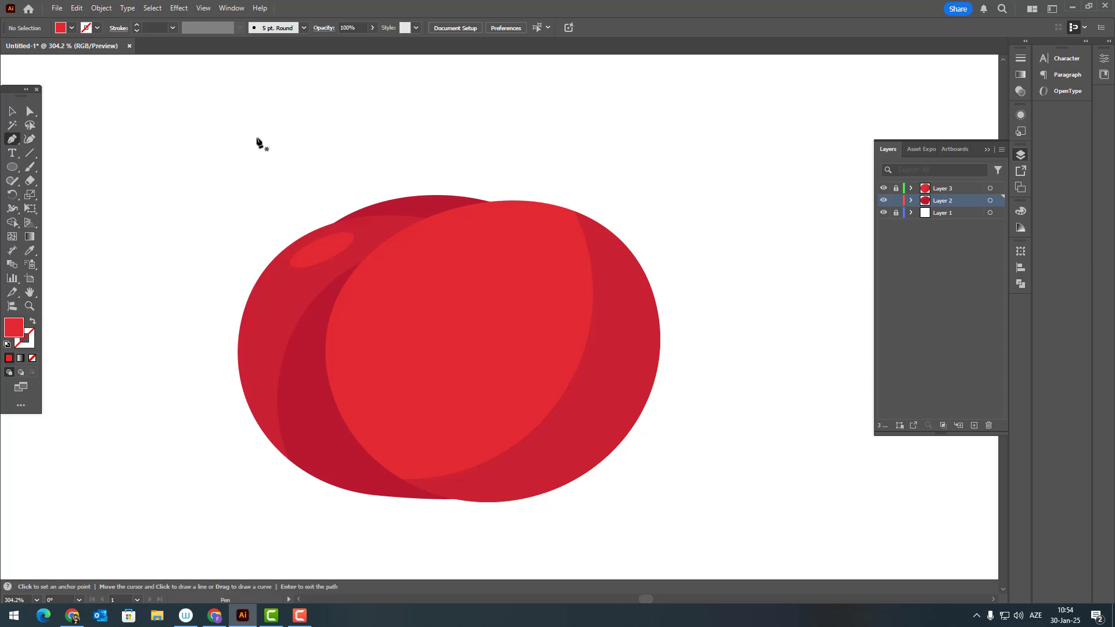
pyautogui.click(461, 237)
pyautogui.moveTo(488, 164); pyautogui.dragTo(555, 174)
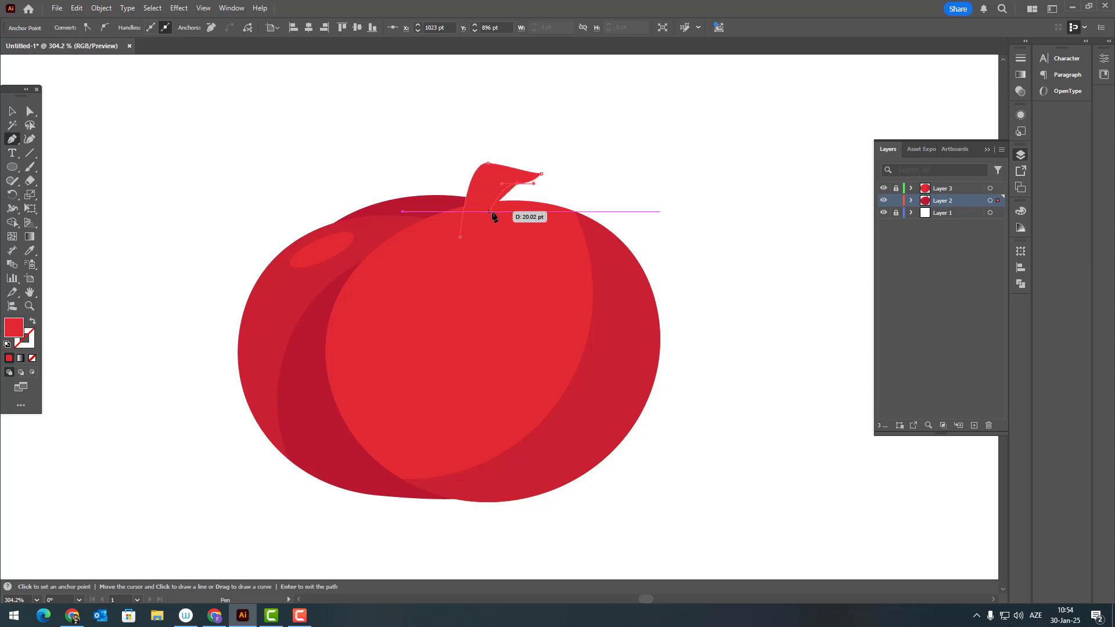
pyautogui.moveTo(496, 240); pyautogui.dragTo(500, 247)
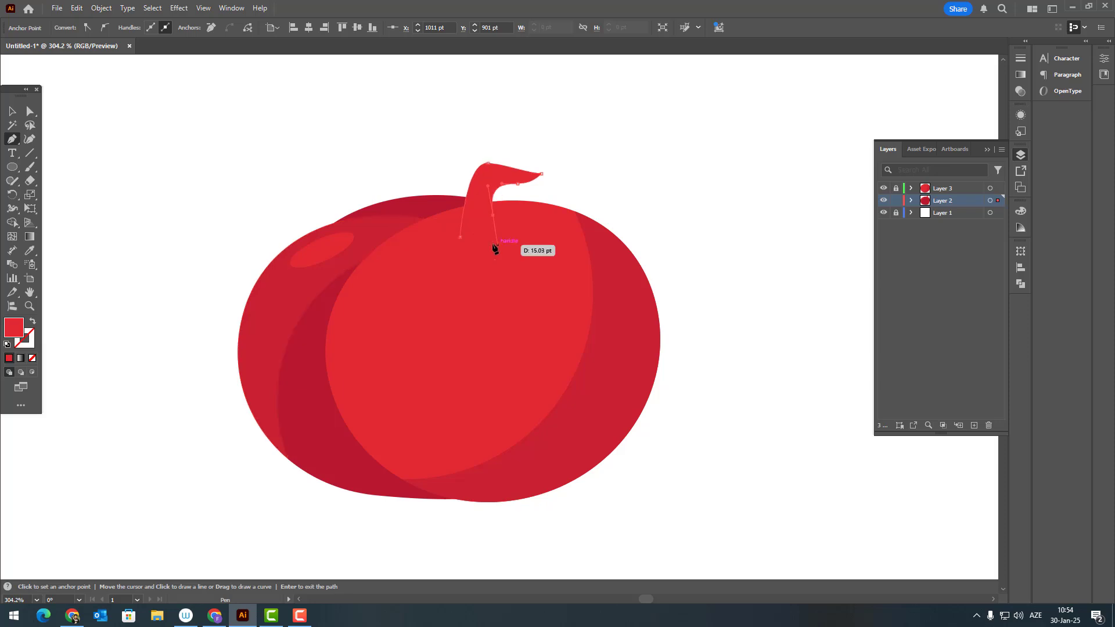
# - Fill the leaf with the dark green #21843F
pyautogui.doubleClick(12, 328)
pyautogui.hotkey('ctrl', 'v')
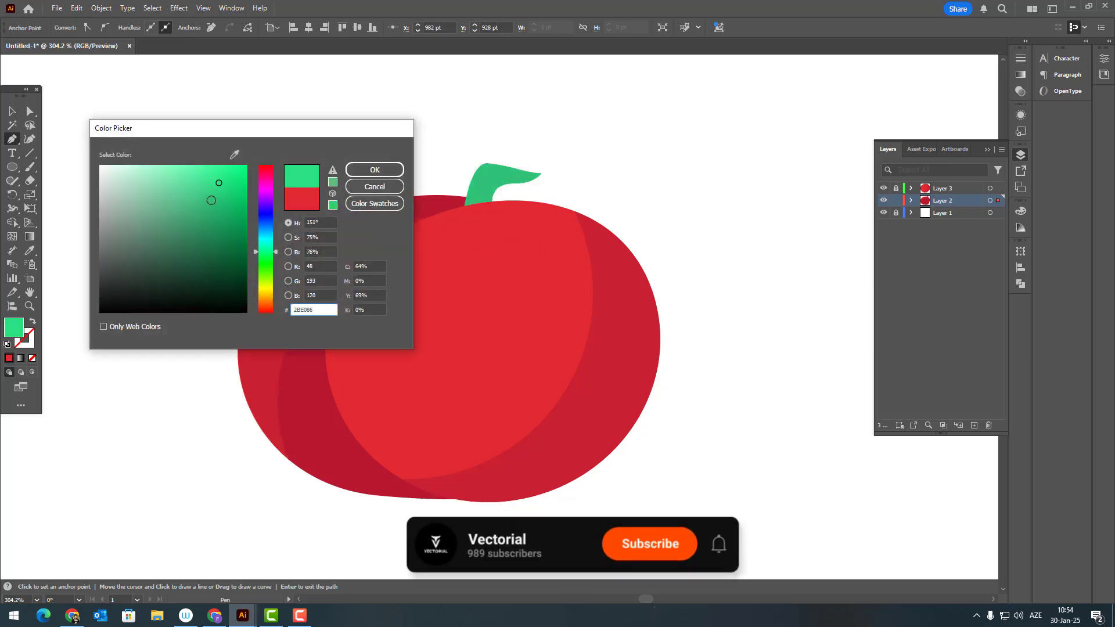
pyautogui.moveTo(211, 201)
pyautogui.mouseDown()
pyautogui.moveTo(216, 236)
pyautogui.moveTo(260, 257)
pyautogui.mouseUp()
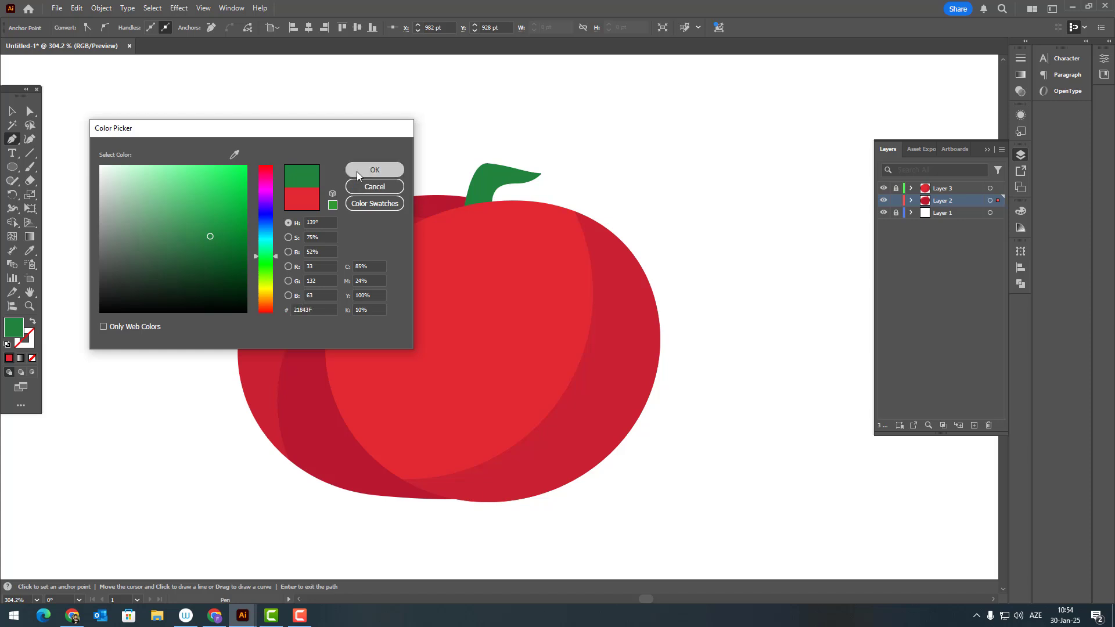
pyautogui.click(374, 170)
# - Reshape the leaf's inner curve and flare its base with the Curvature tool, and round its corners
pyautogui.press('z')
pyautogui.click(619, 232)
pyautogui.click(619, 231)
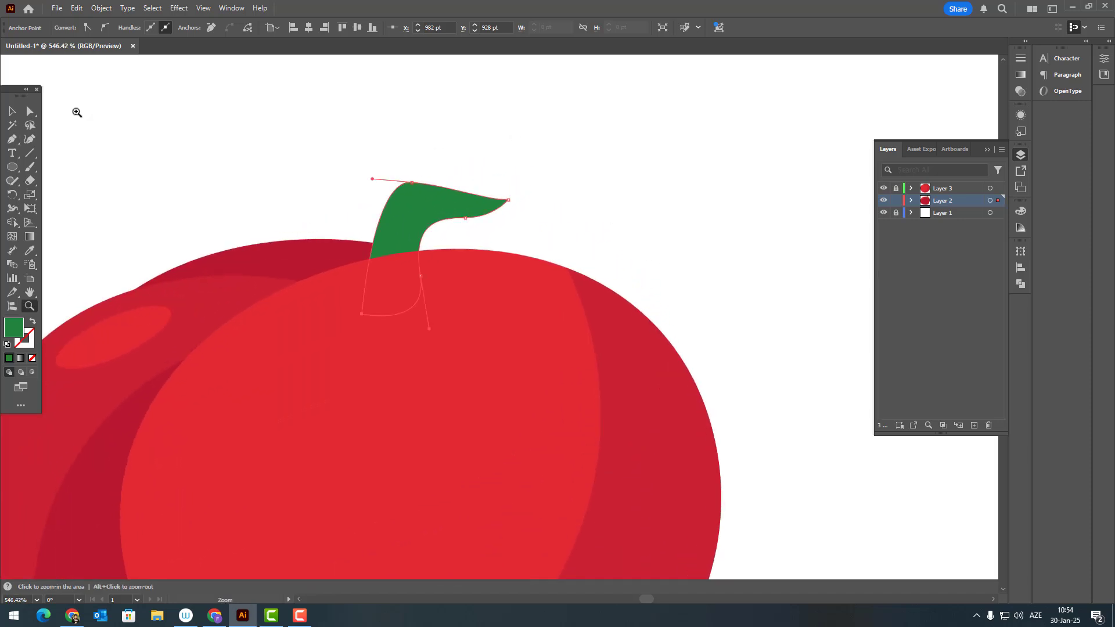
pyautogui.click(31, 144)
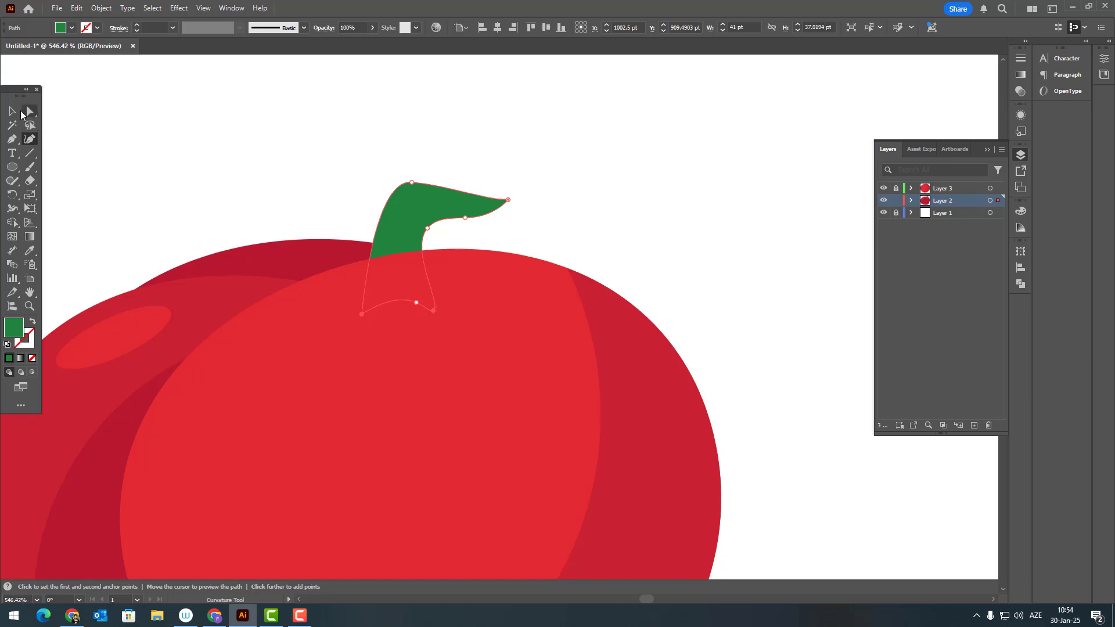
pyautogui.click(23, 112)
pyautogui.moveTo(501, 209); pyautogui.dragTo(513, 249)
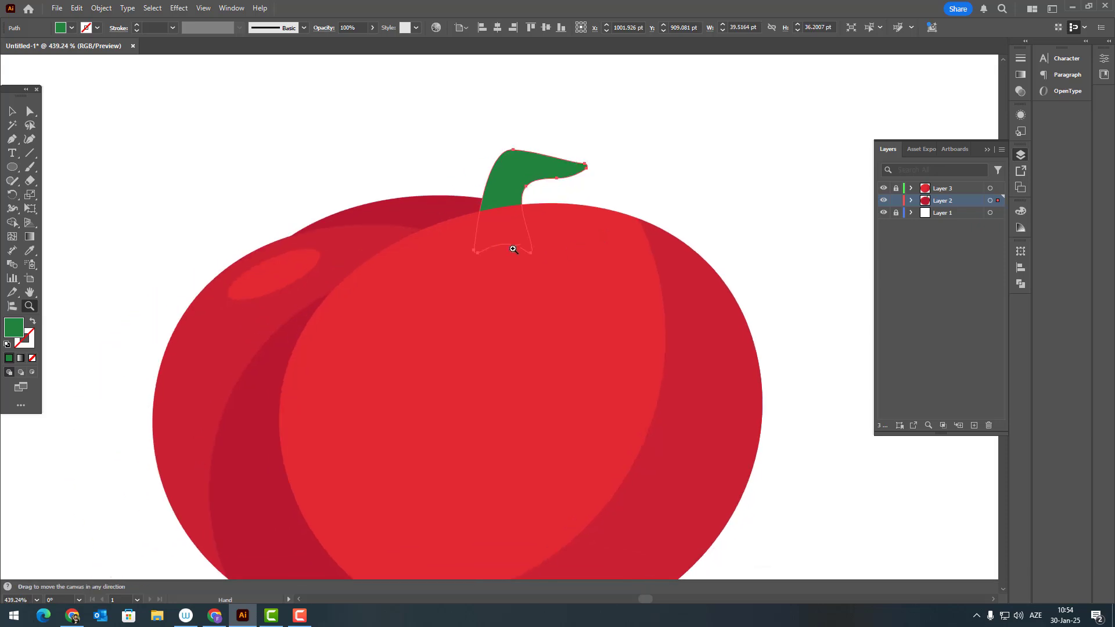
# - Draw a second, upright leaf with a slanted top beside the first one, its base behind the front lobe
pyautogui.click(13, 140)
pyautogui.click(475, 282)
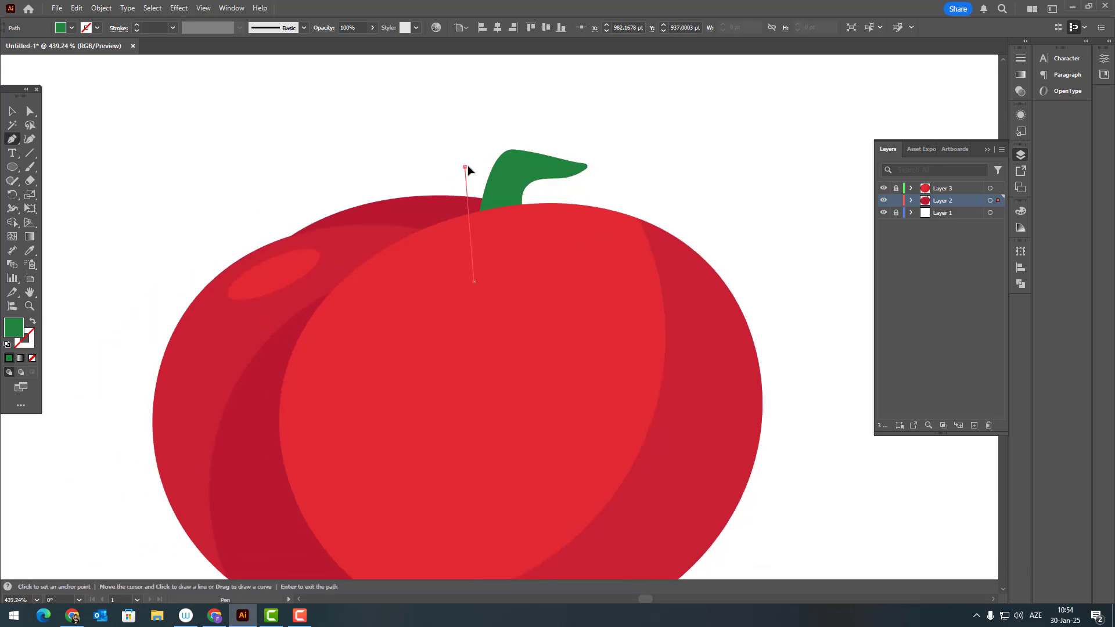
pyautogui.moveTo(464, 167); pyautogui.dragTo(483, 174)
pyautogui.click(502, 185)
pyautogui.click(518, 276)
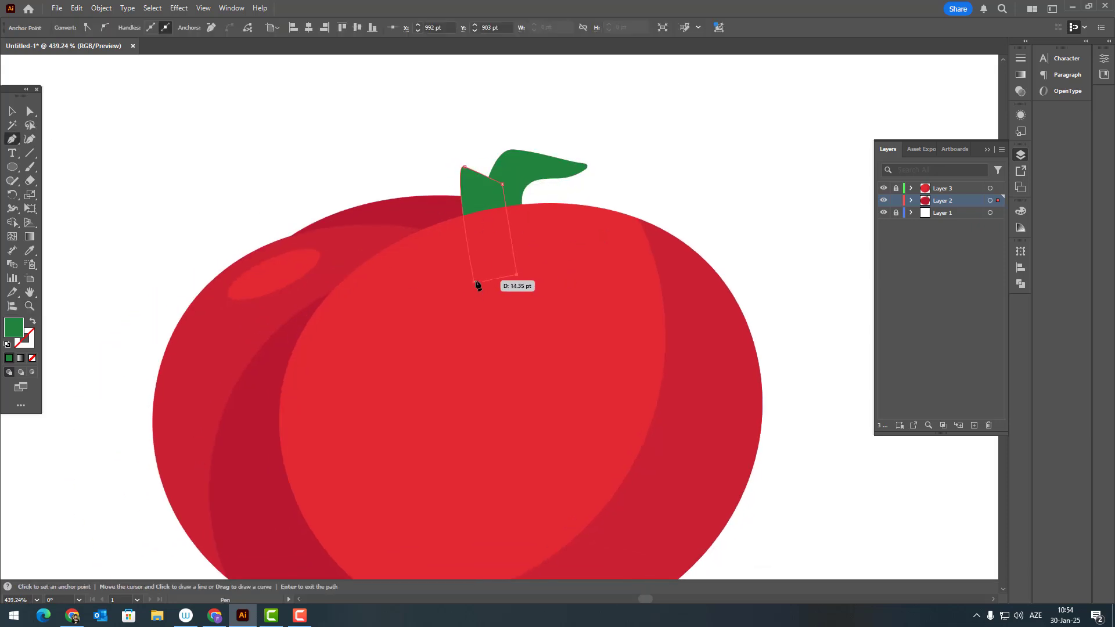
# - Fill the upright leaf with a darker shade of green
pyautogui.doubleClick(14, 327)
pyautogui.moveTo(209, 238); pyautogui.dragTo(209, 243)
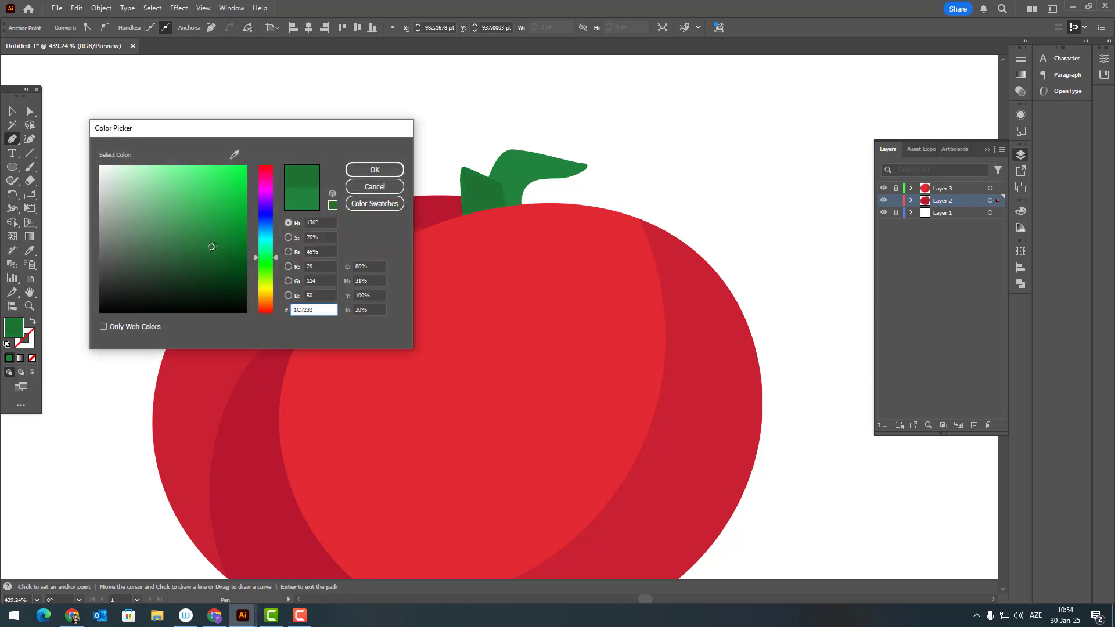
pyautogui.click(374, 170)
# - Bring the lighter curved leaf in front of the dark upright leaf
pyautogui.press('v')
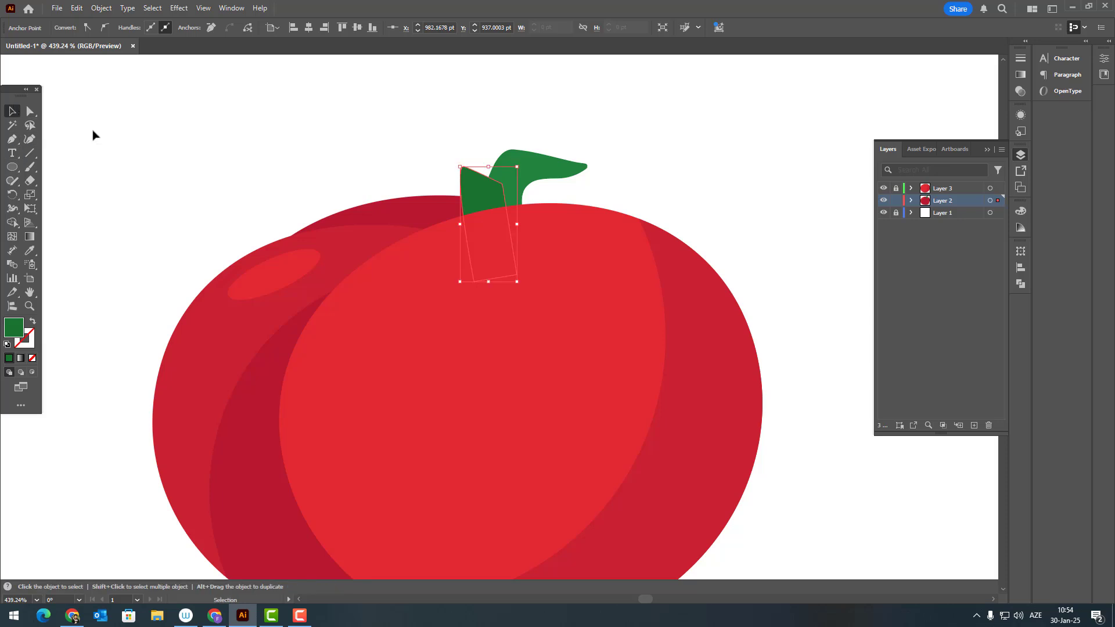
pyautogui.click(539, 167)
pyautogui.click(101, 8)
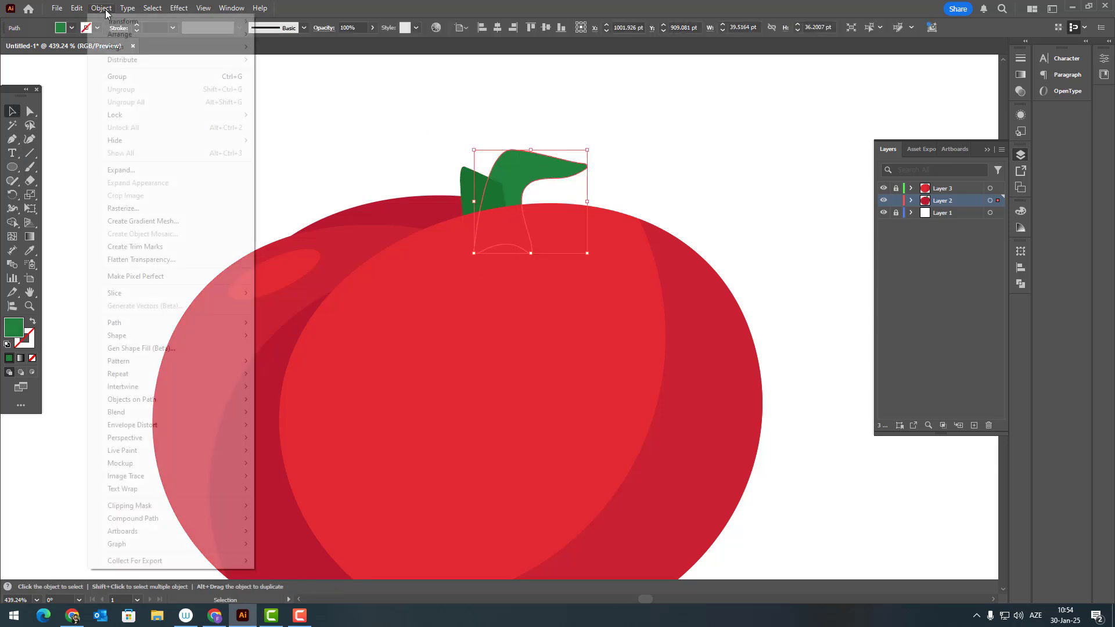
pyautogui.moveTo(115, 37)
pyautogui.click(276, 36)
pyautogui.click(776, 180)
# - Rotate the two leaves together clockwise and group them
pyautogui.moveTo(723, 203); pyautogui.dragTo(763, 242)
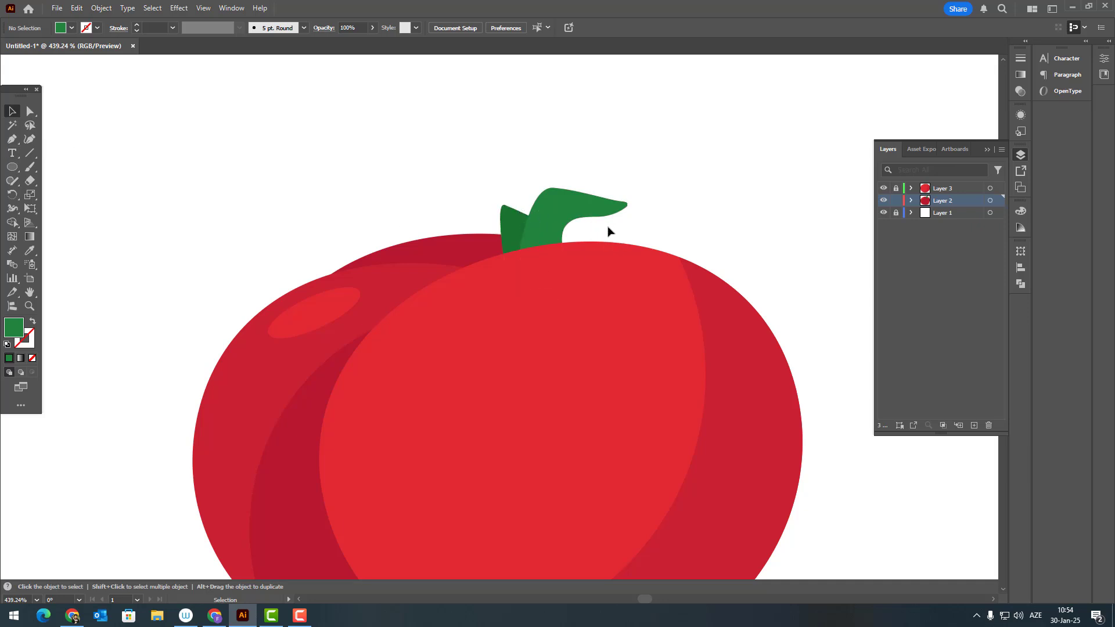
pyautogui.click(555, 213)
pyautogui.moveTo(633, 185); pyautogui.dragTo(641, 221)
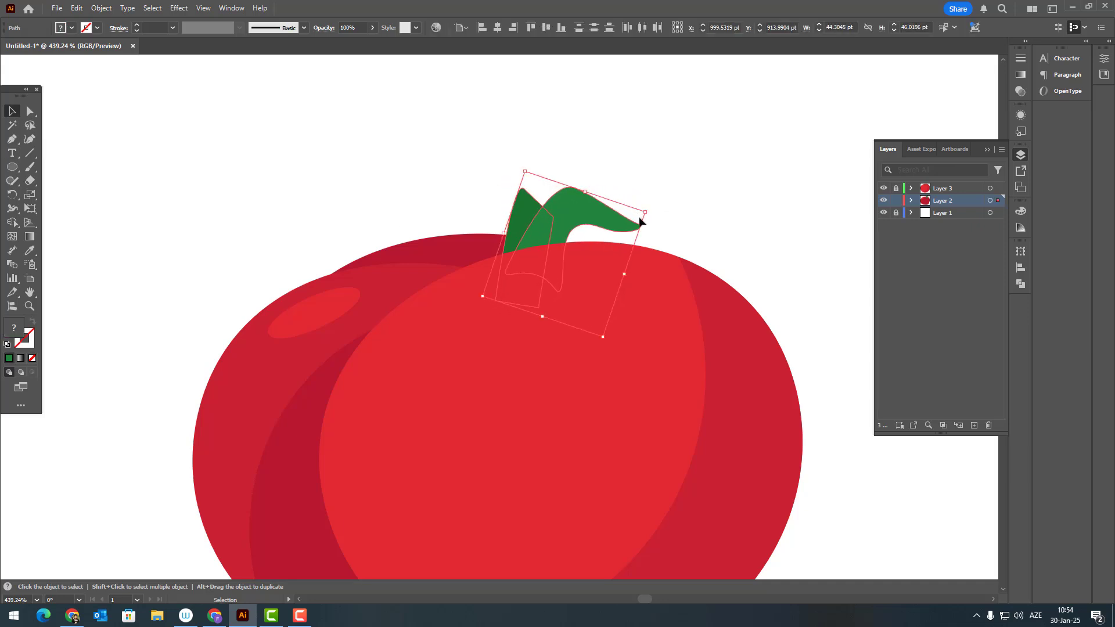
pyautogui.click(101, 8)
pyautogui.click(134, 76)
# - Make a copy of the leaf group reflected across the vertical axis and place it to the left of the original
pyautogui.click(101, 8)
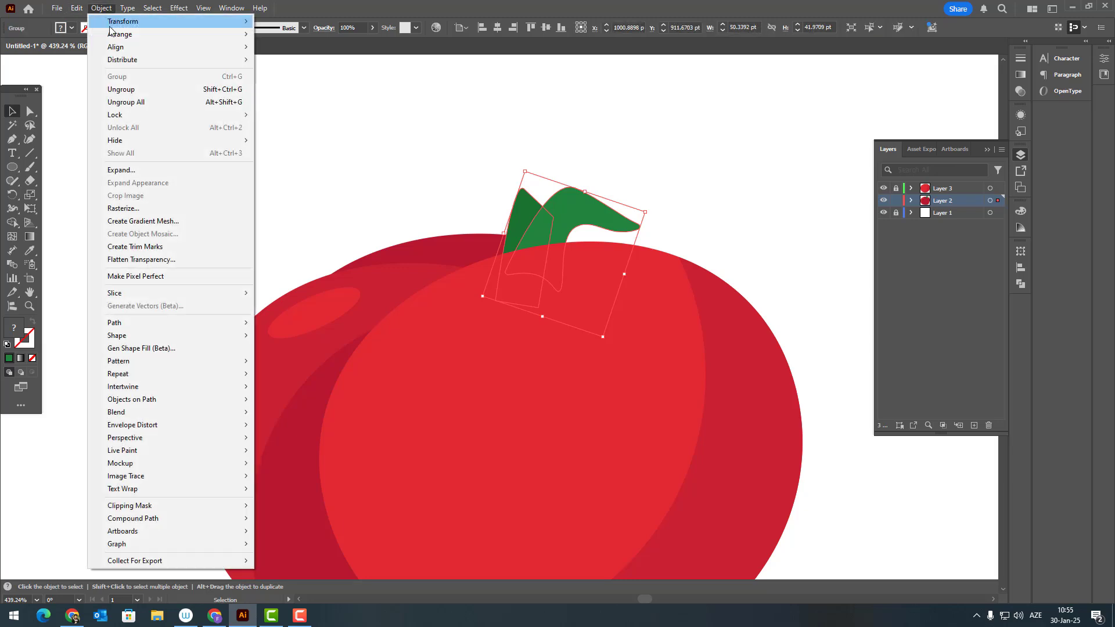
pyautogui.moveTo(110, 26)
pyautogui.click(314, 67)
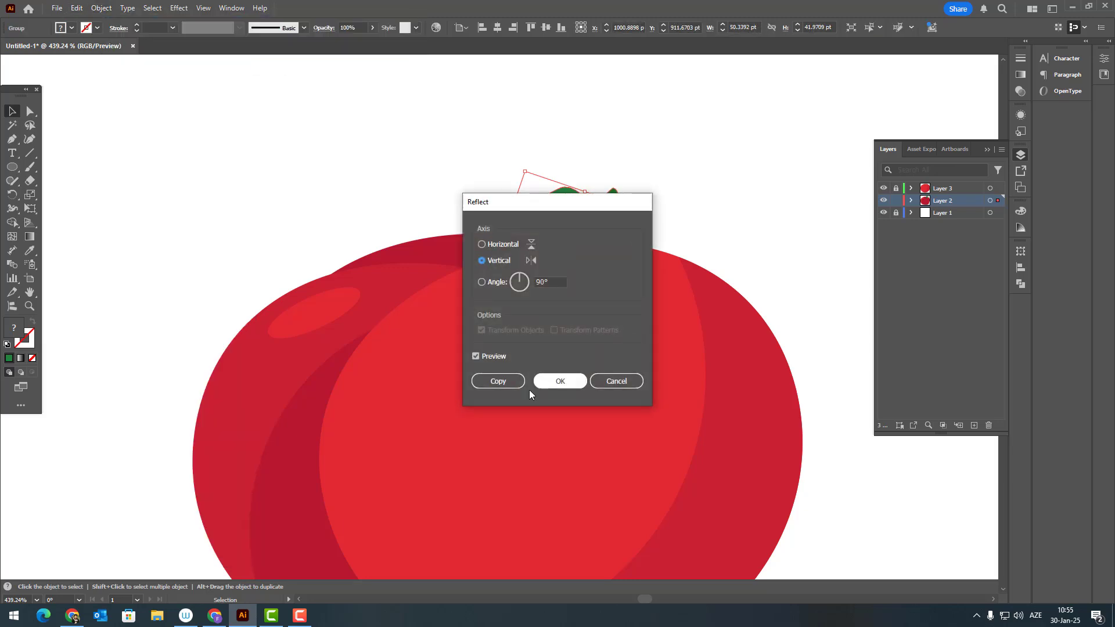
pyautogui.click(497, 381)
pyautogui.moveTo(577, 218); pyautogui.dragTo(479, 264)
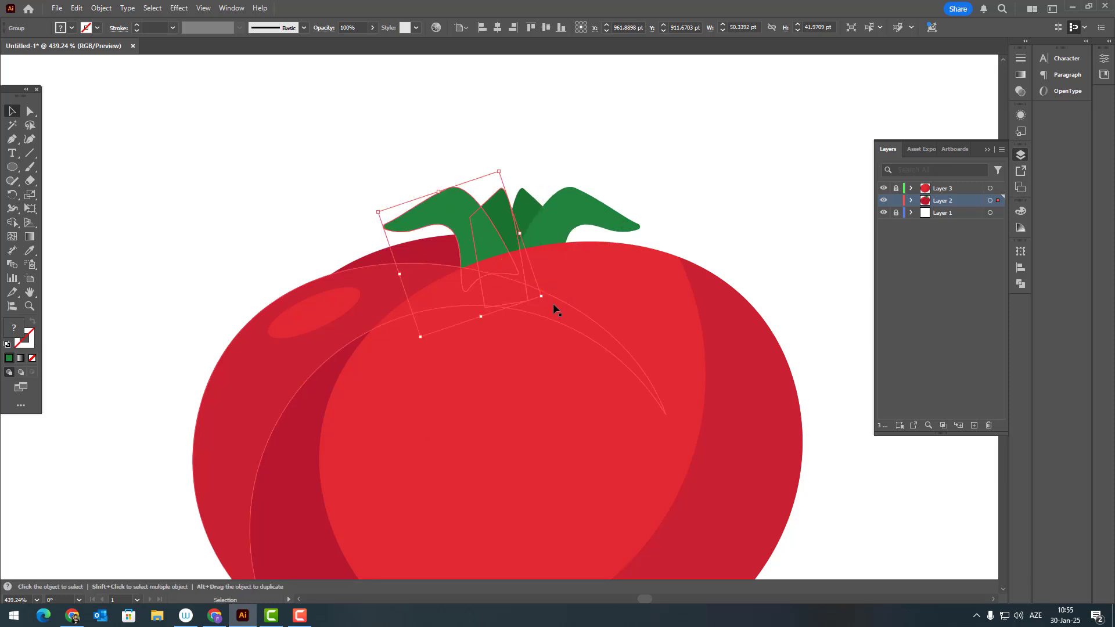
# - Rotate the mirrored leaf group counterclockwise and move it down by about 6 pt
pyautogui.moveTo(546, 302); pyautogui.dragTo(571, 286)
pyautogui.click(642, 141)
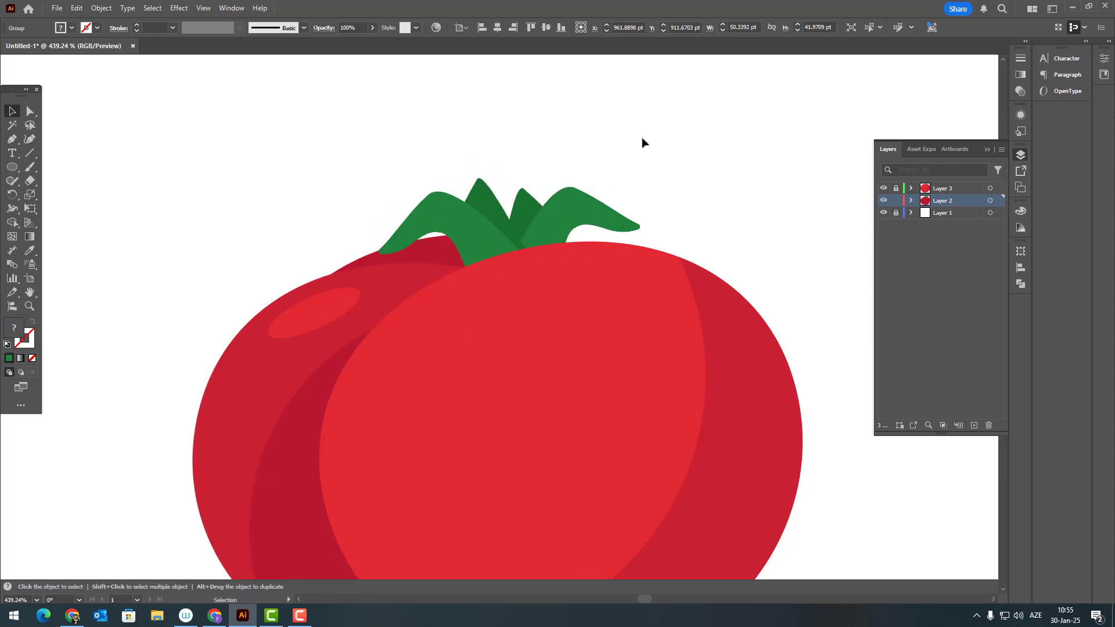
pyautogui.moveTo(497, 241)
pyautogui.mouseDown()
pyautogui.moveTo(496, 264)
pyautogui.moveTo(494, 249)
pyautogui.mouseUp()
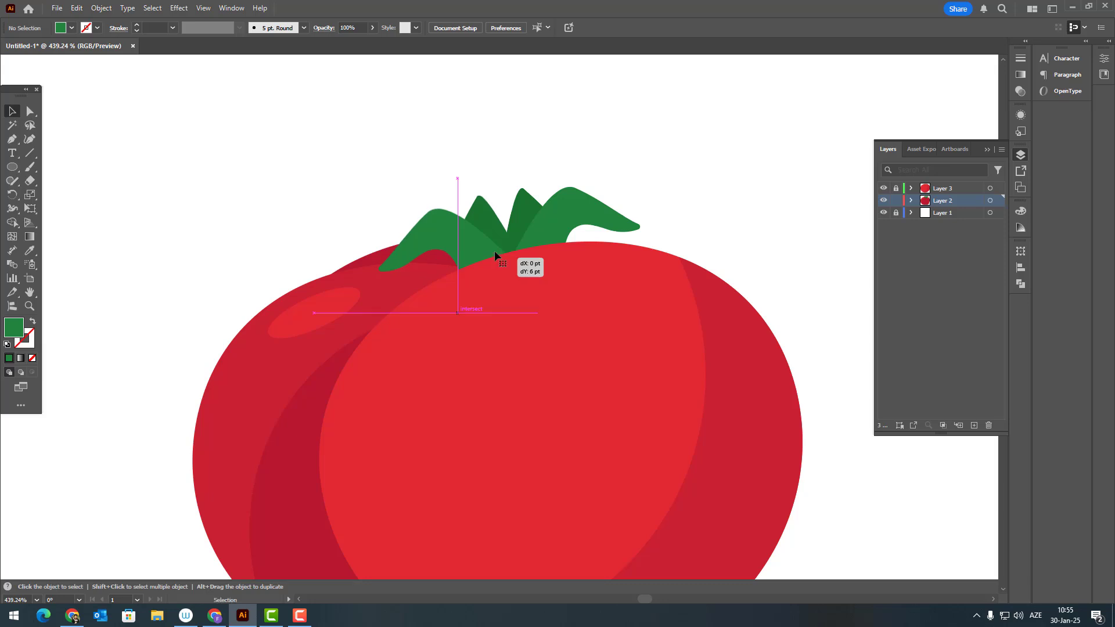
# - Delete the dark leaf from the mirrored group and move the remaining leaf slightly down and to the right
pyautogui.doubleClick(489, 212)
pyautogui.press('Delete')
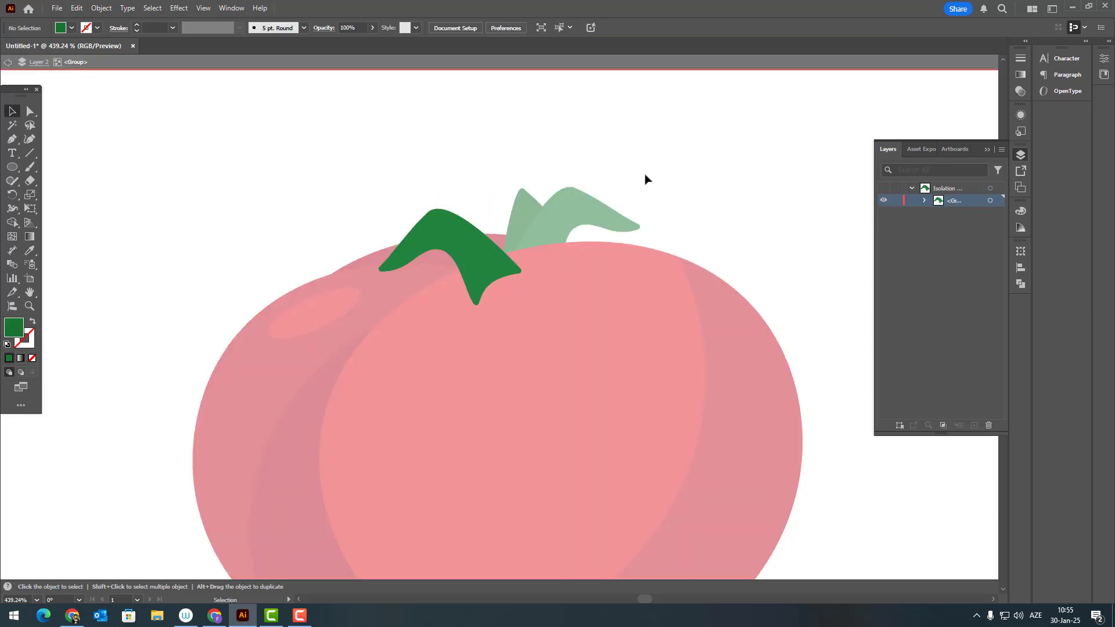
pyautogui.doubleClick(644, 179)
pyautogui.moveTo(488, 261); pyautogui.dragTo(503, 267)
pyautogui.click(664, 112)
# - Draw a short curved stem path between the leaves with the Pen tool and swap its green fill to the stroke
pyautogui.click(12, 138)
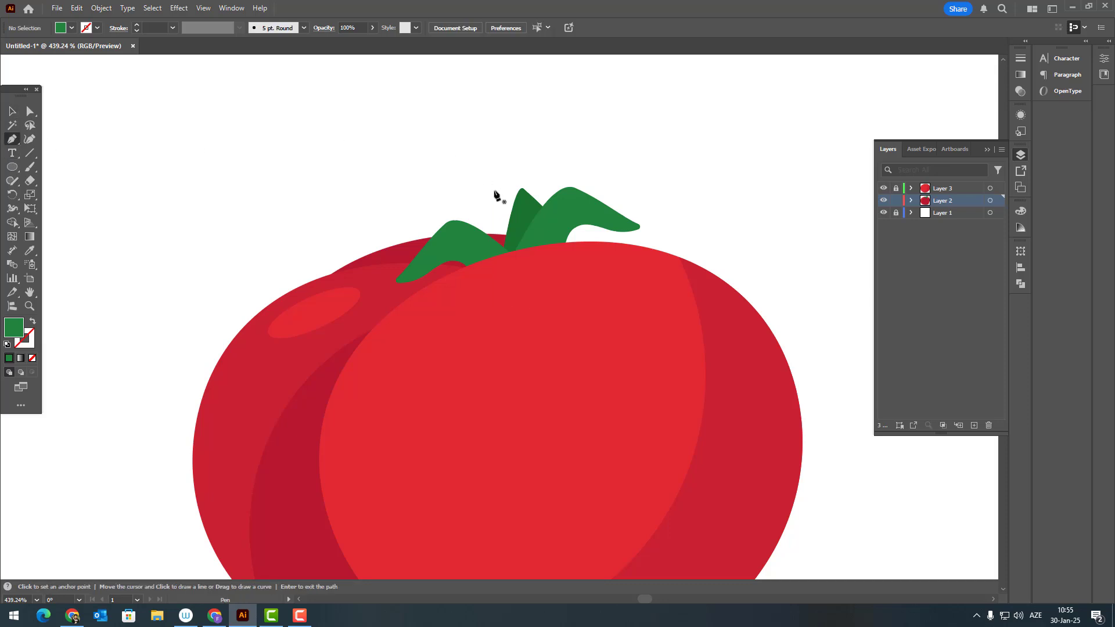
pyautogui.moveTo(520, 285); pyautogui.dragTo(510, 335)
pyautogui.click(33, 321)
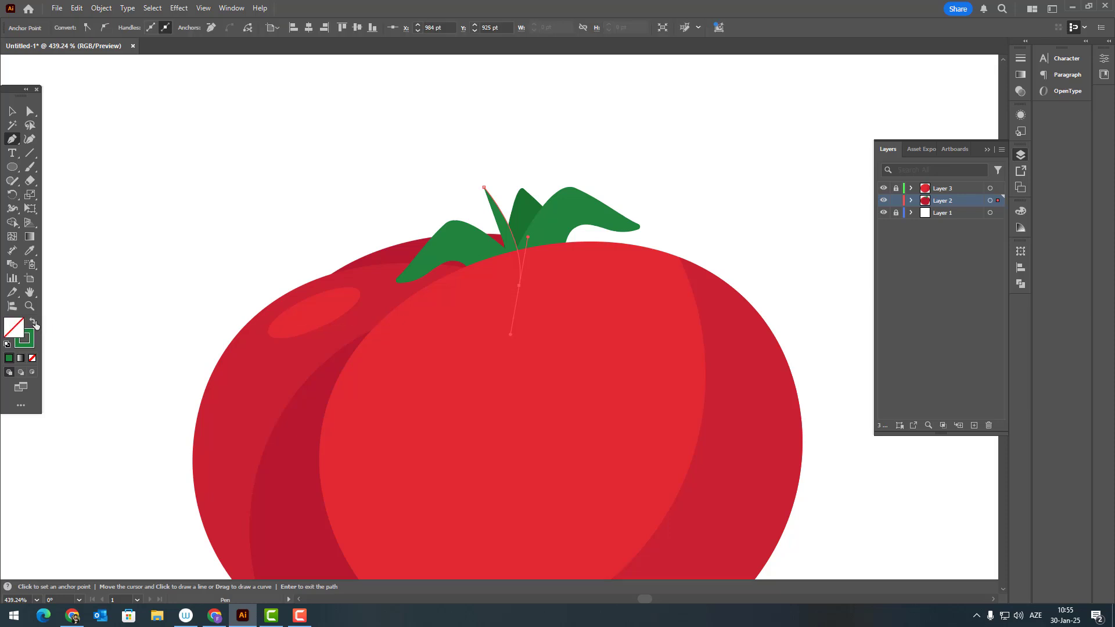
# - Set the stem path's stroke weight to 8 pt and deselect it
pyautogui.click(13, 111)
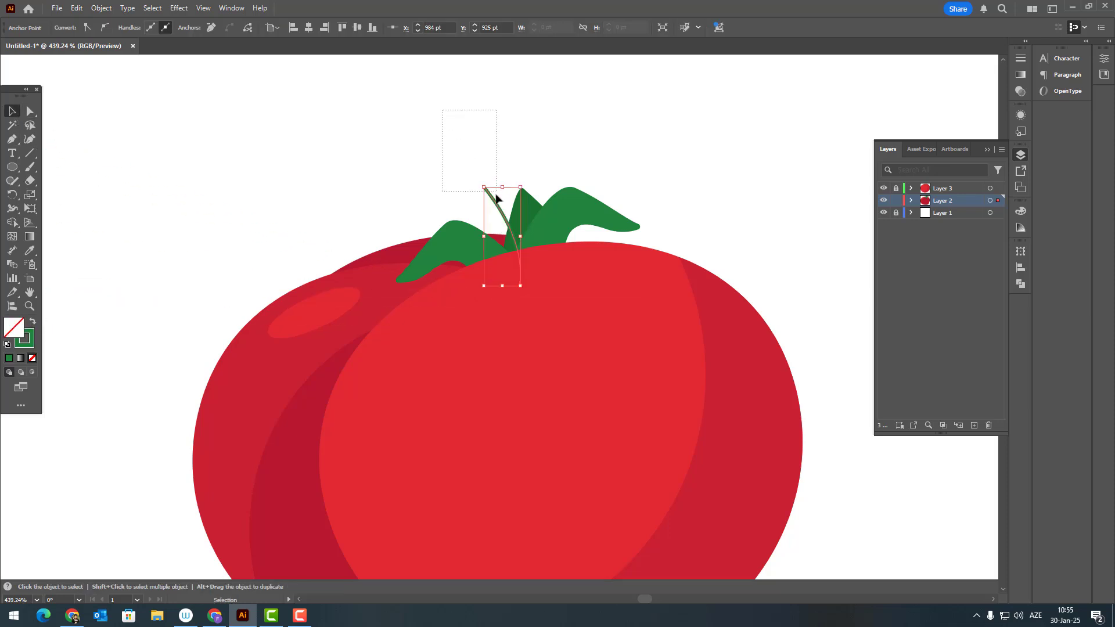
pyautogui.tripleClick(138, 25)
pyautogui.click(138, 25)
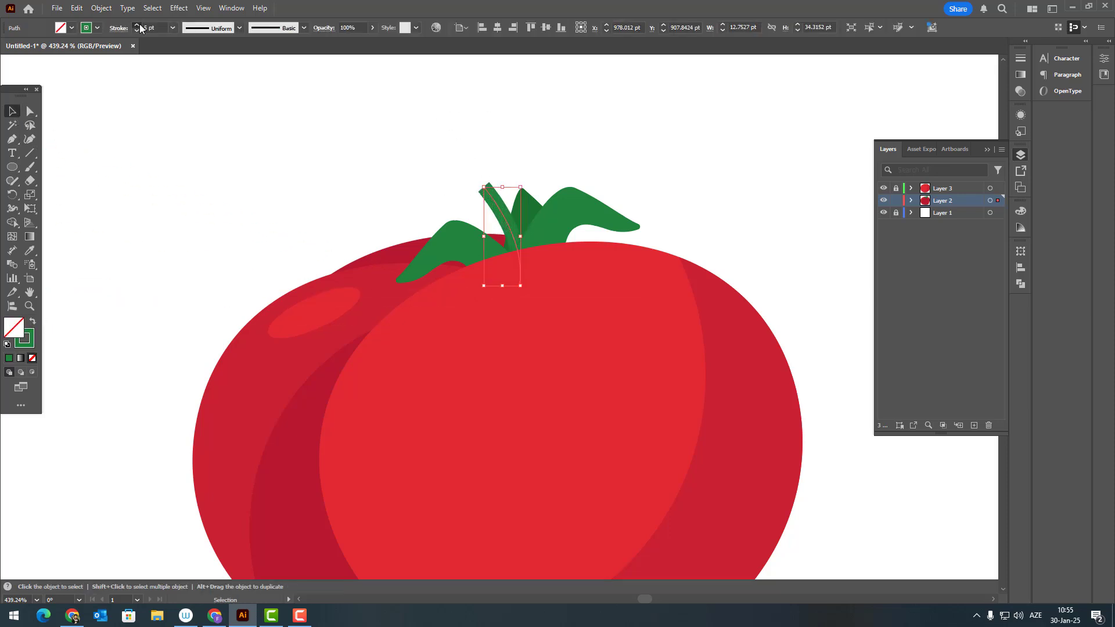
pyautogui.tripleClick(138, 25)
pyautogui.click(586, 144)
# - Draw a closed curved shadow along the underside of the right leaf and fill it with the dark green sampled from the back leaf
pyautogui.press('z')
pyautogui.moveTo(587, 256); pyautogui.dragTo(722, 302)
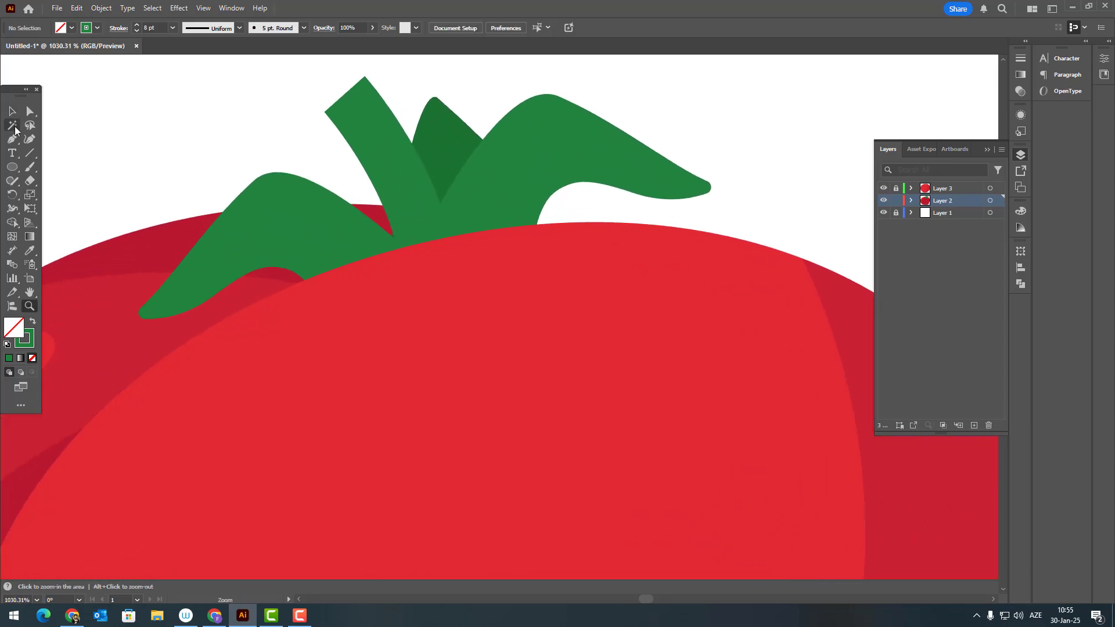
pyautogui.click(12, 141)
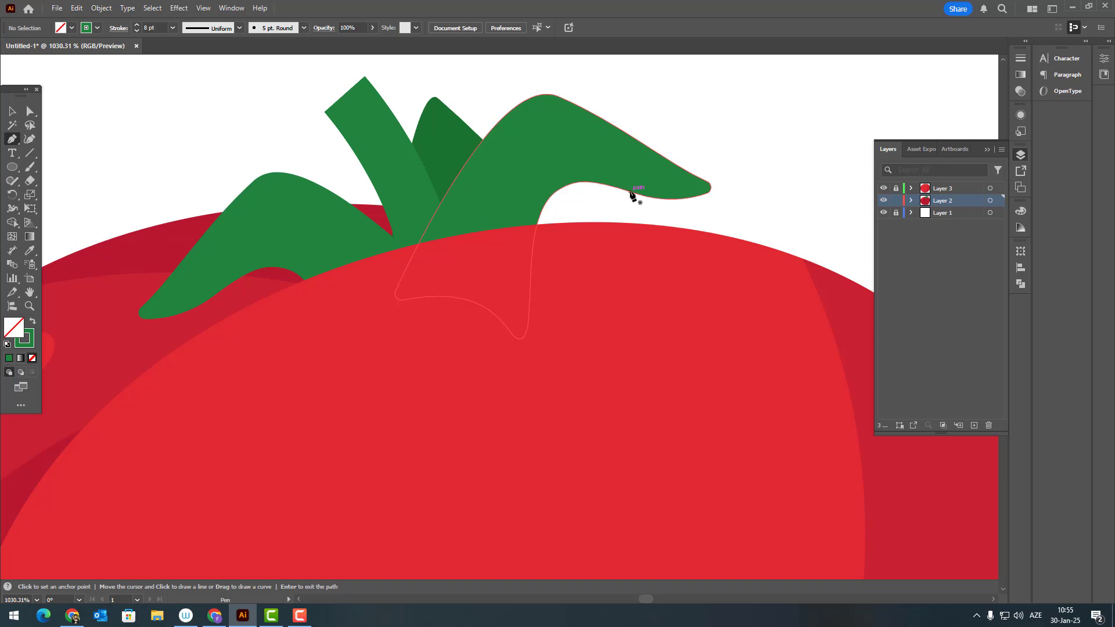
pyautogui.click(633, 192)
pyautogui.click(536, 172)
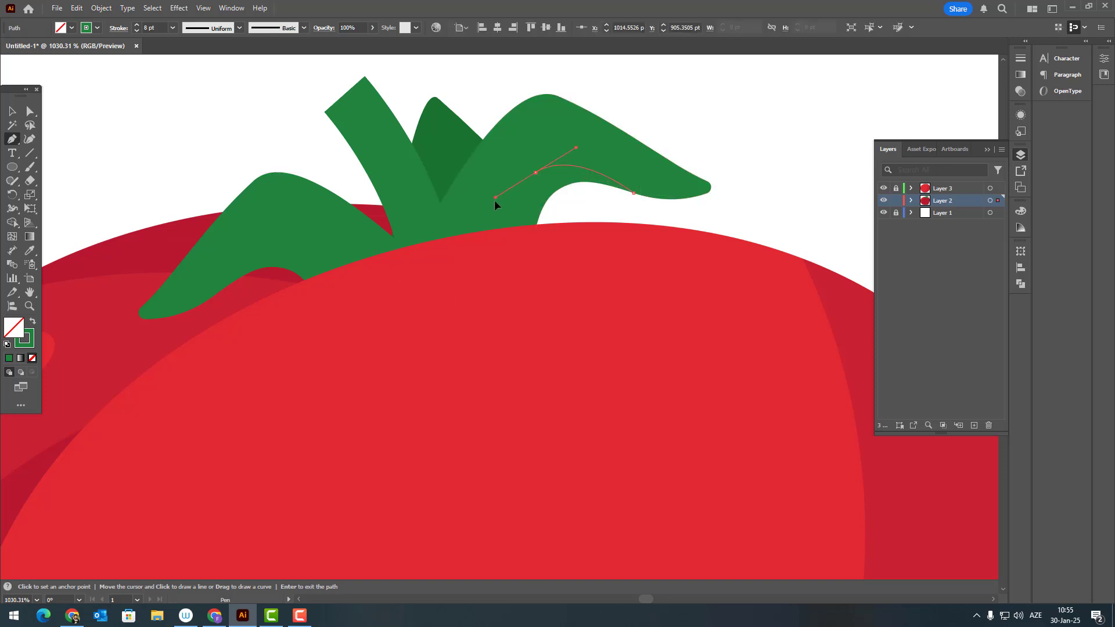
pyautogui.click(496, 278)
pyautogui.moveTo(542, 278); pyautogui.dragTo(567, 256)
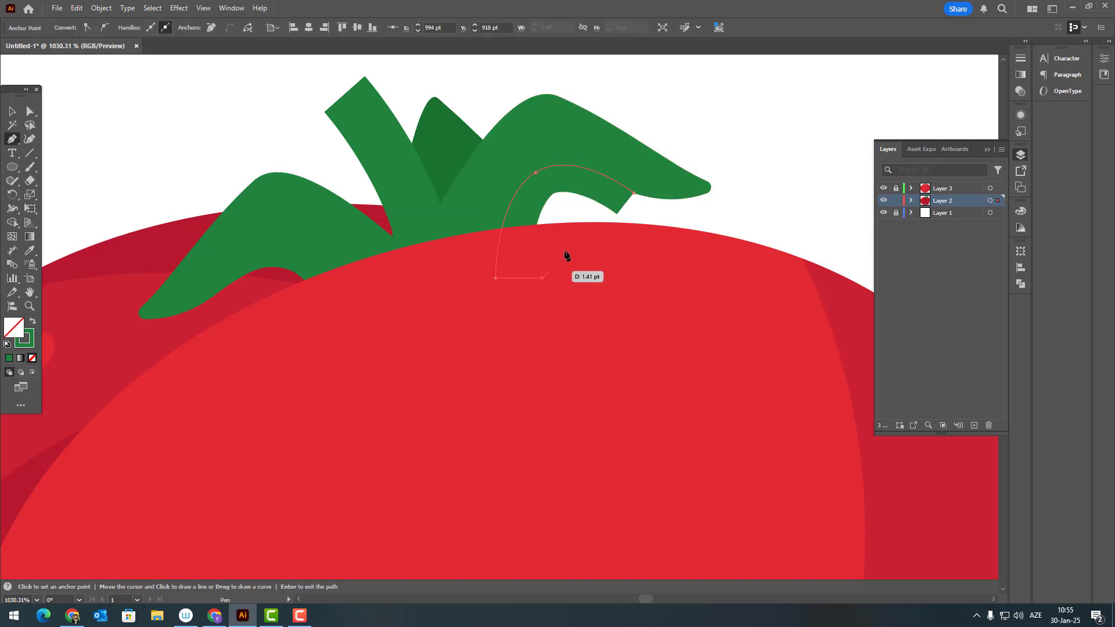
pyautogui.moveTo(634, 193)
pyautogui.mouseDown()
pyautogui.moveTo(685, 192)
pyautogui.moveTo(756, 225)
pyautogui.mouseUp()
pyautogui.click(27, 254)
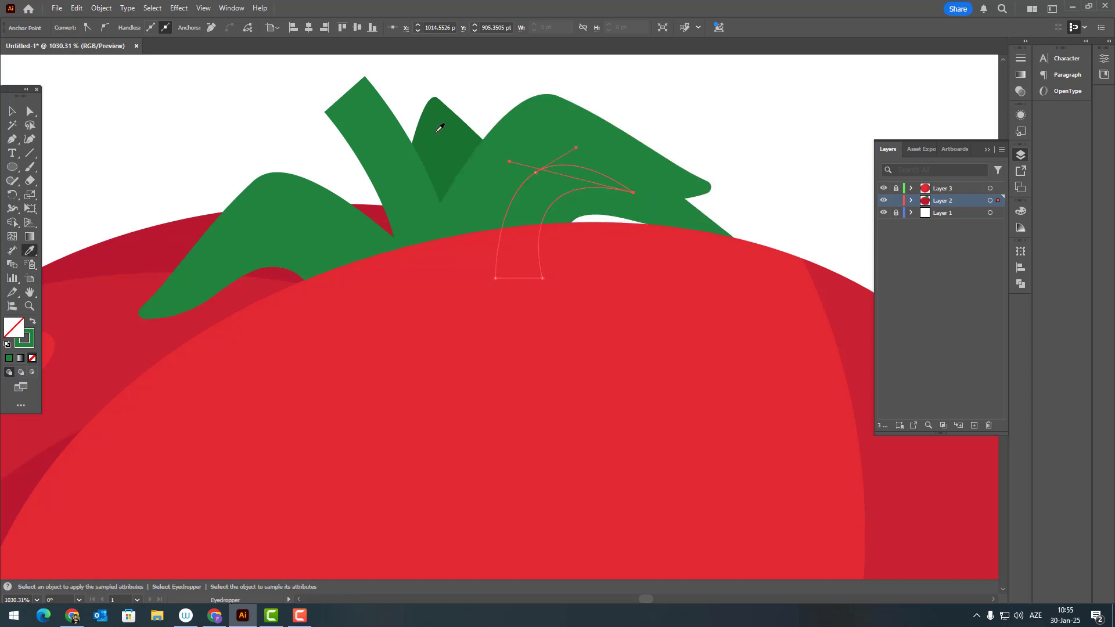
pyautogui.click(442, 127)
# - Draw a closed dark green shadow shape with curved edges along the underside of the left leaf, extending behind the front lobe
pyautogui.press('z')
pyautogui.moveTo(493, 156); pyautogui.dragTo(469, 231)
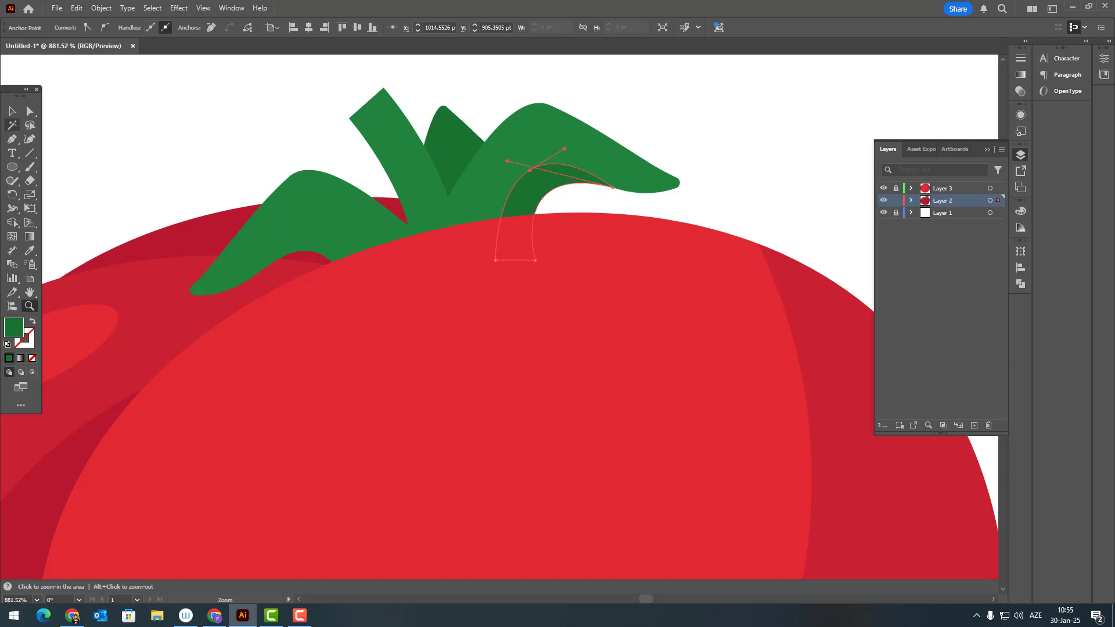
pyautogui.click(13, 144)
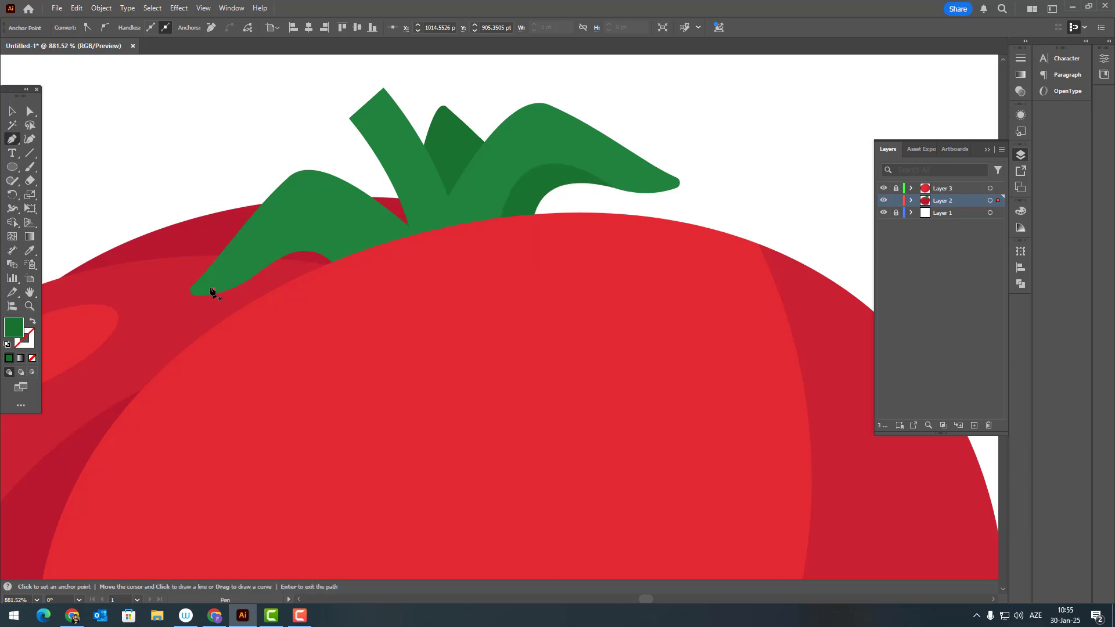
pyautogui.click(251, 279)
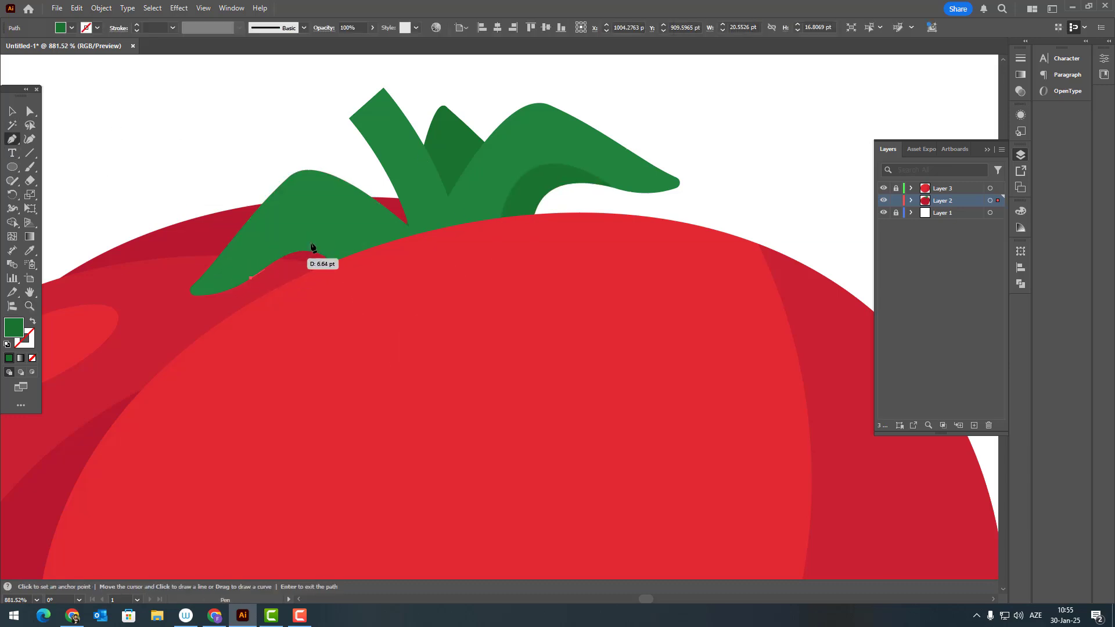
pyautogui.moveTo(346, 271)
pyautogui.mouseDown()
pyautogui.moveTo(363, 283)
pyautogui.moveTo(391, 356)
pyautogui.moveTo(378, 269)
pyautogui.moveTo(406, 378)
pyautogui.moveTo(444, 368)
pyautogui.moveTo(448, 350)
pyautogui.mouseUp()
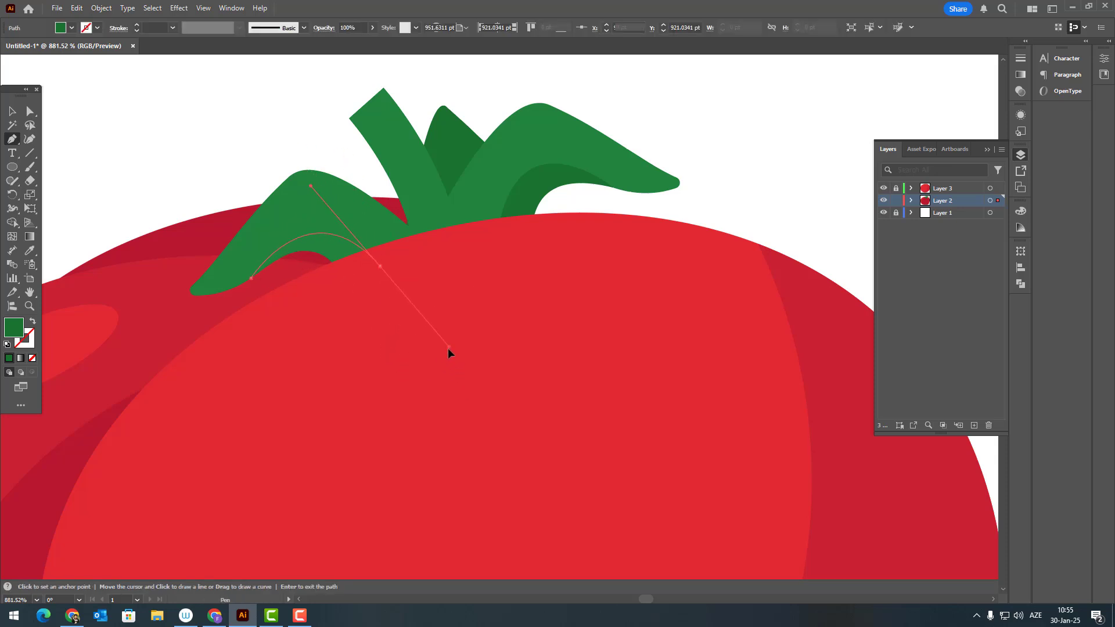
pyautogui.moveTo(380, 266); pyautogui.dragTo(334, 214)
pyautogui.moveTo(410, 244); pyautogui.dragTo(427, 272)
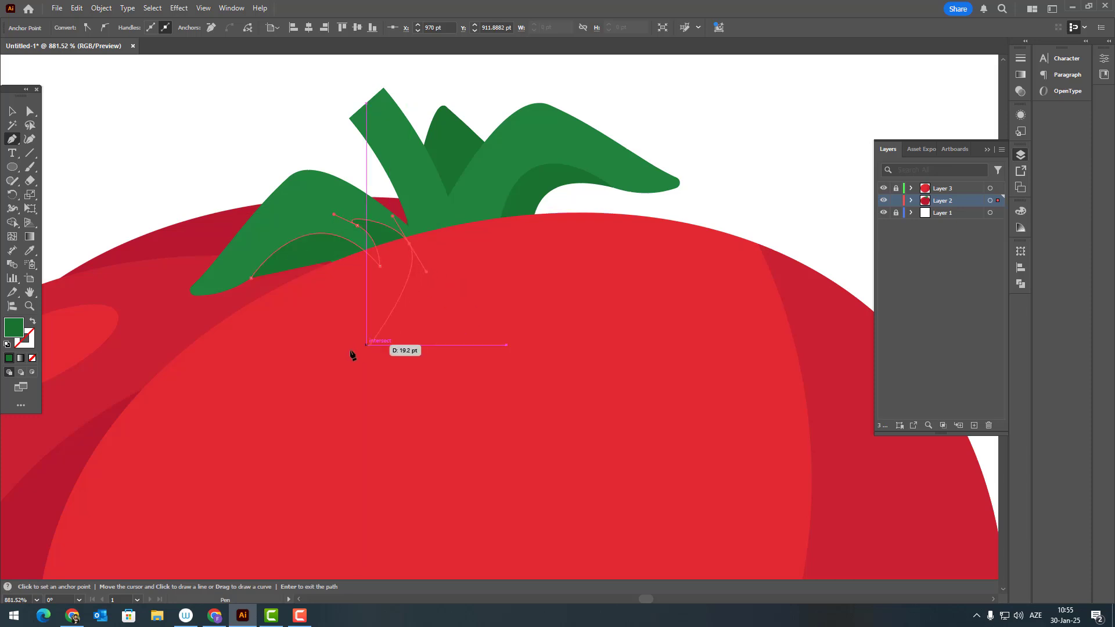
pyautogui.moveTo(310, 318); pyautogui.dragTo(282, 318)
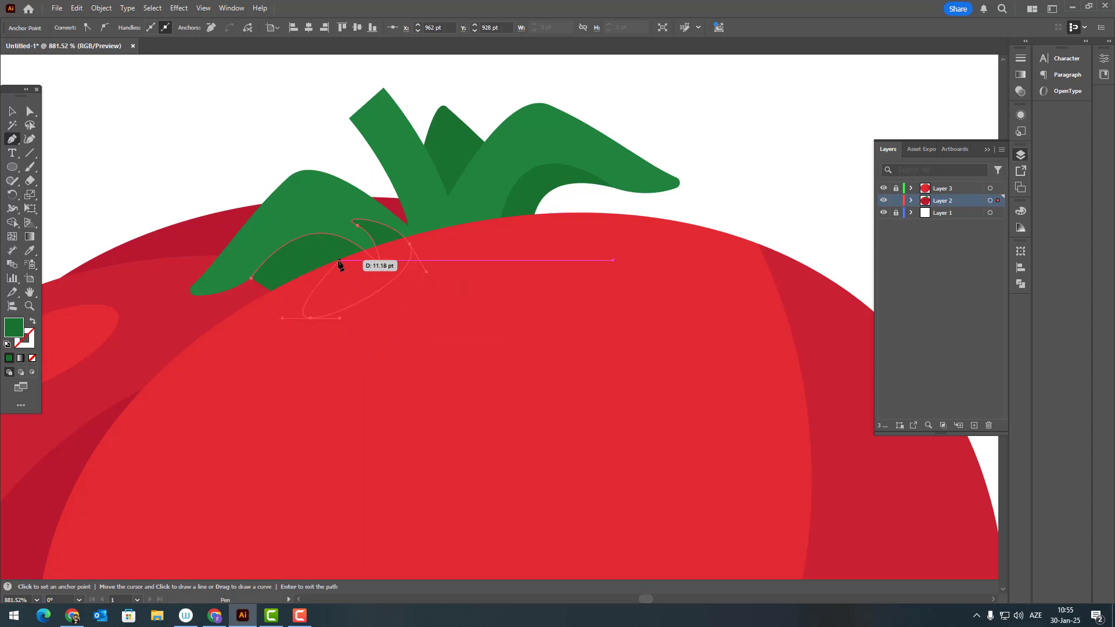
pyautogui.hotkey('ctrl', 'z')
pyautogui.hotkey('ctrl', 'z')
pyautogui.hotkey('ctrl', 'z')
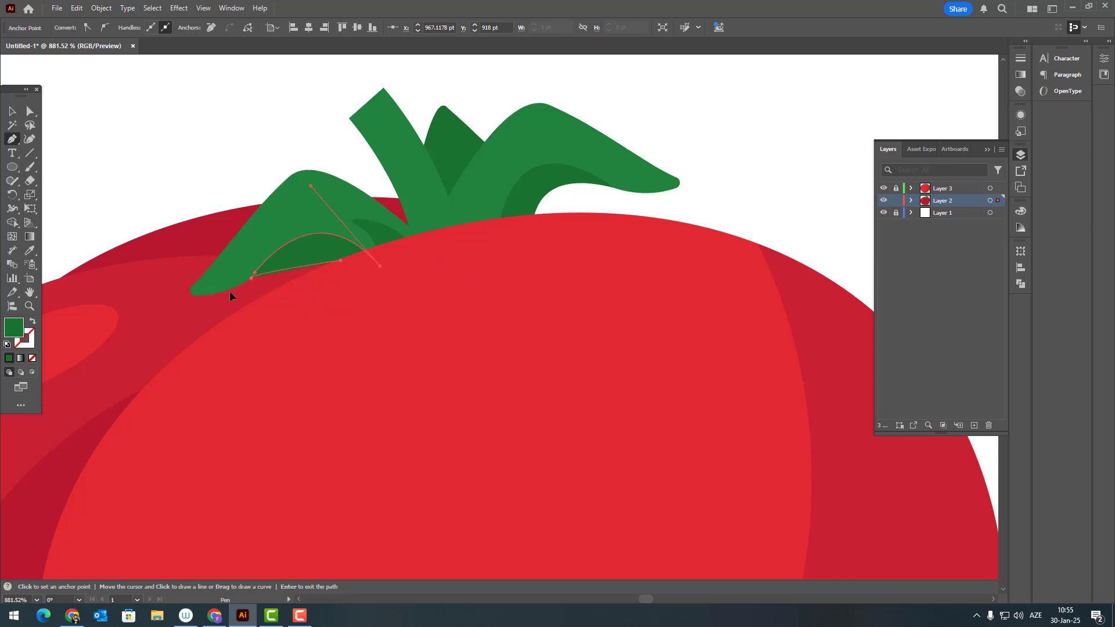
# - Move the inner anchor point of the left leaf's shadow slightly down and to the left to fit the leaf's edge
pyautogui.press('z')
pyautogui.moveTo(370, 258); pyautogui.dragTo(468, 292)
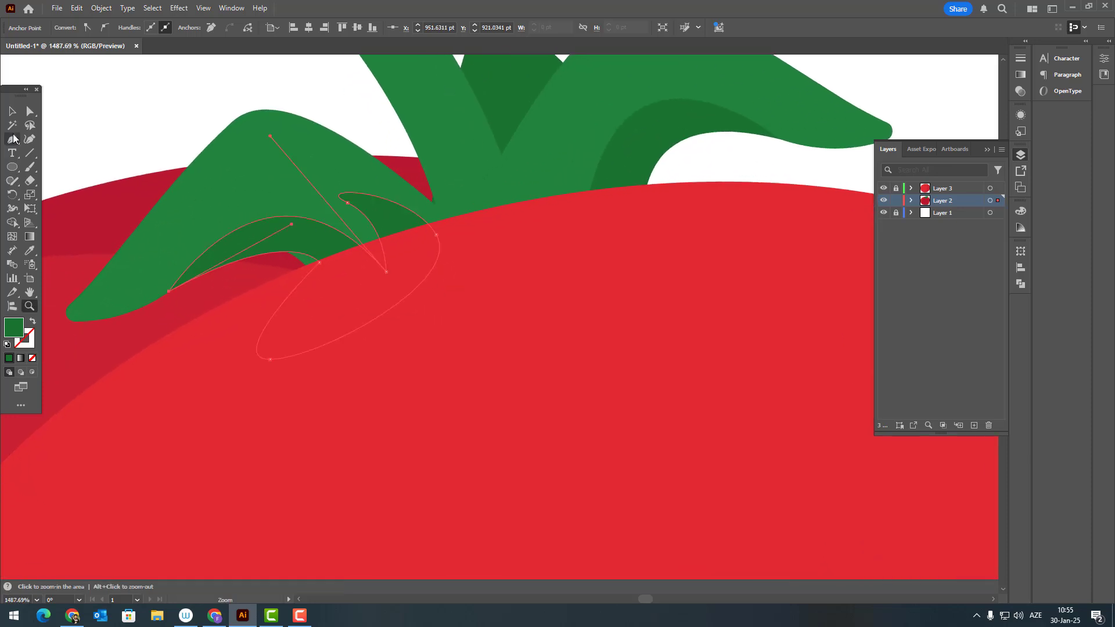
pyautogui.click(31, 111)
pyautogui.moveTo(319, 263); pyautogui.dragTo(143, 234)
# - Expand the stem's stroke into a filled shape with the default Expand options
pyautogui.press('z')
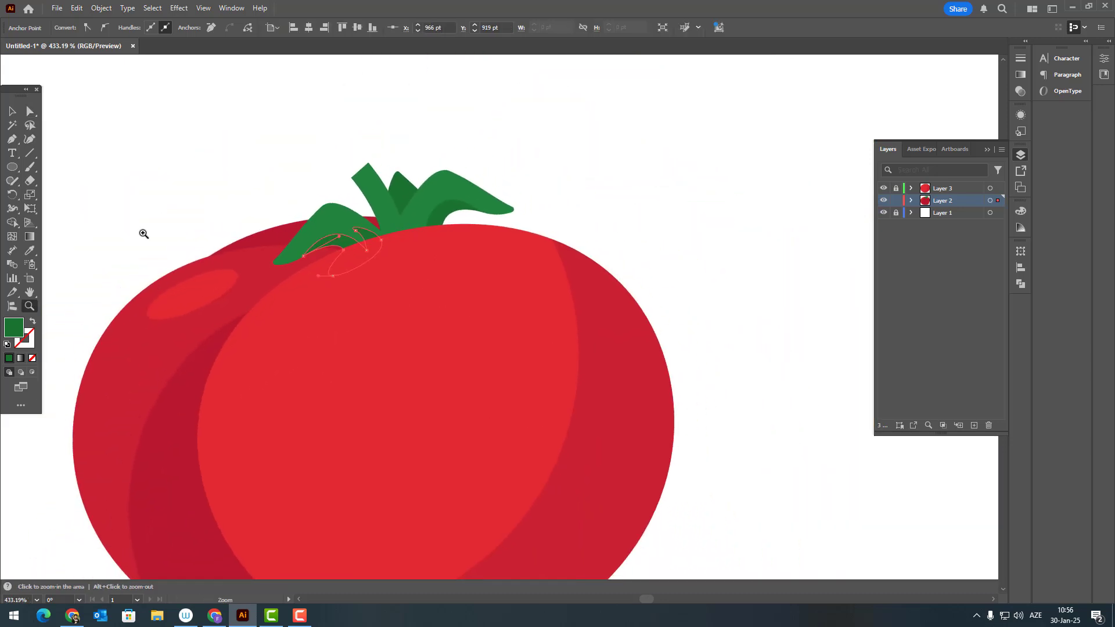
pyautogui.click(13, 112)
pyautogui.click(376, 184)
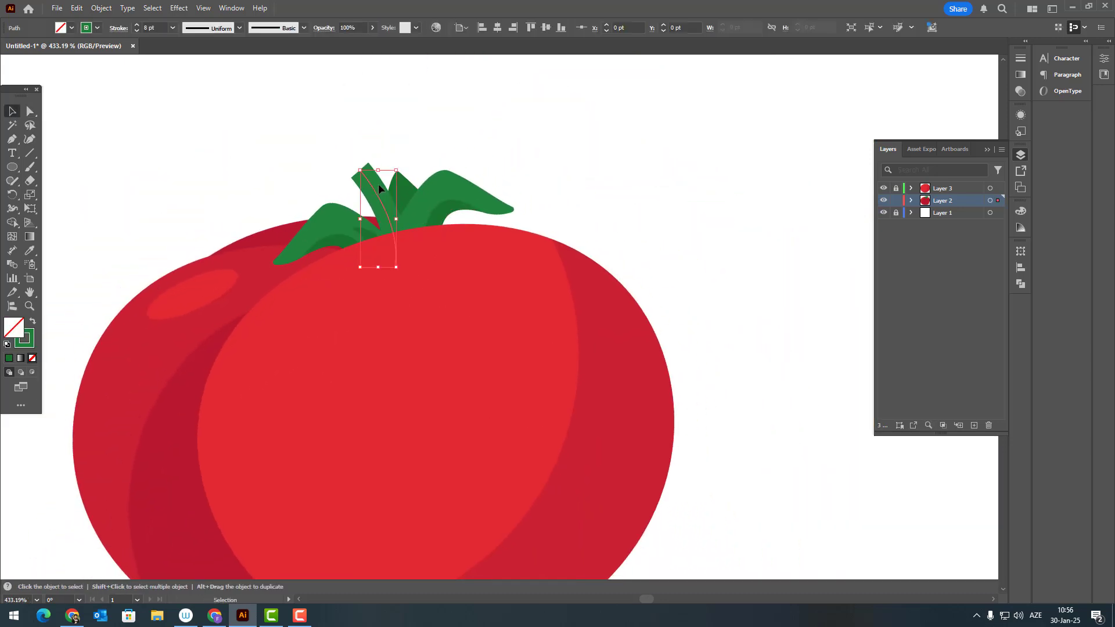
pyautogui.click(102, 9)
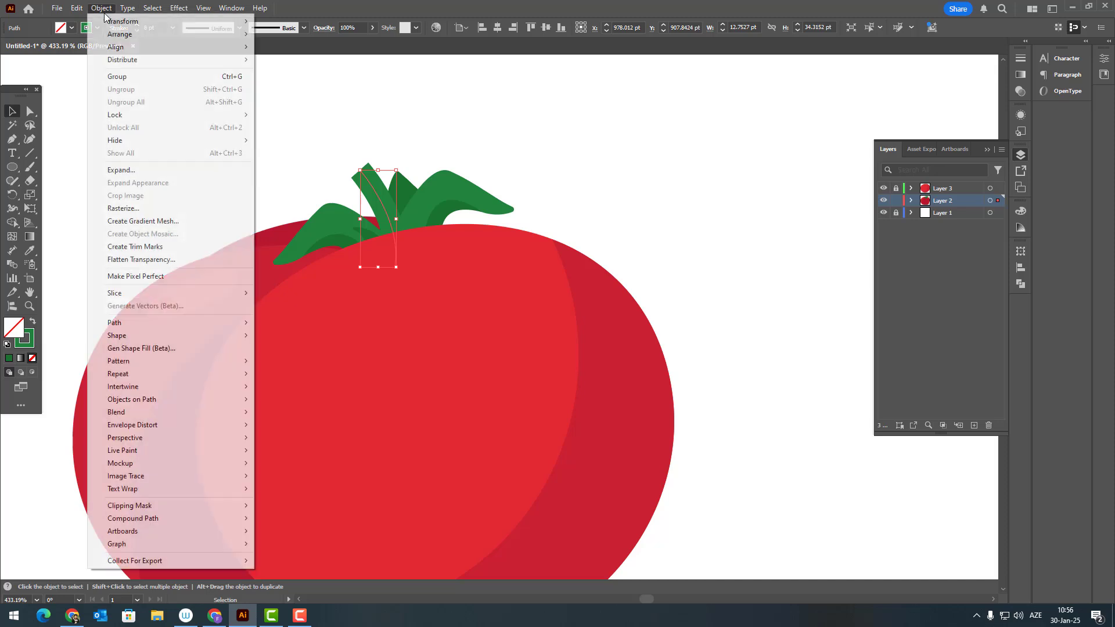
pyautogui.click(121, 170)
pyautogui.click(541, 373)
pyautogui.click(555, 160)
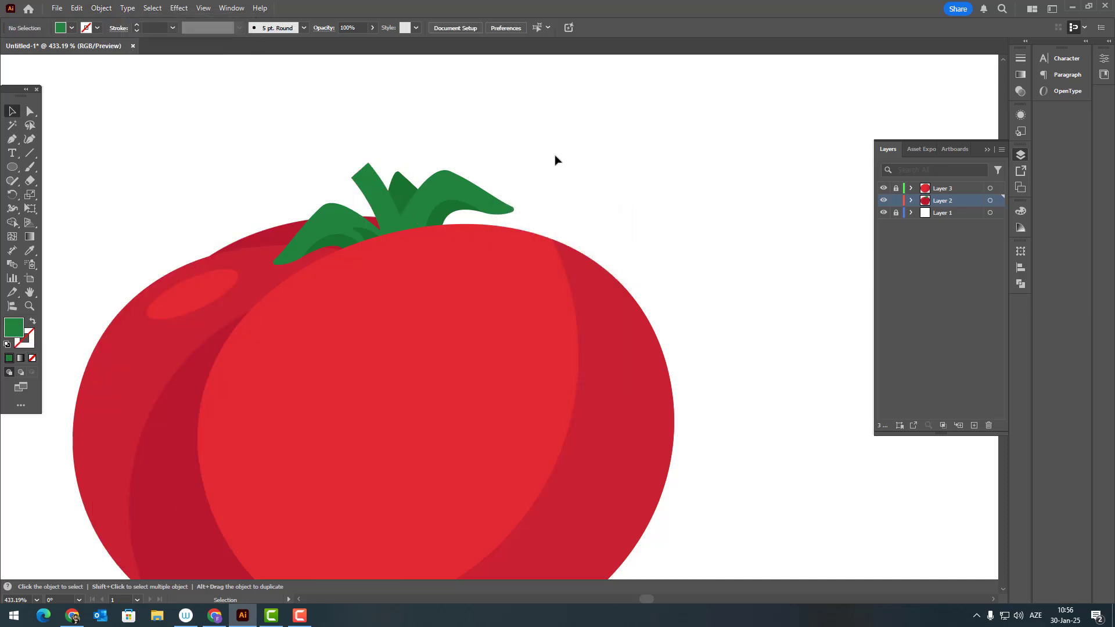
pyautogui.click(398, 197)
pyautogui.click(575, 218)
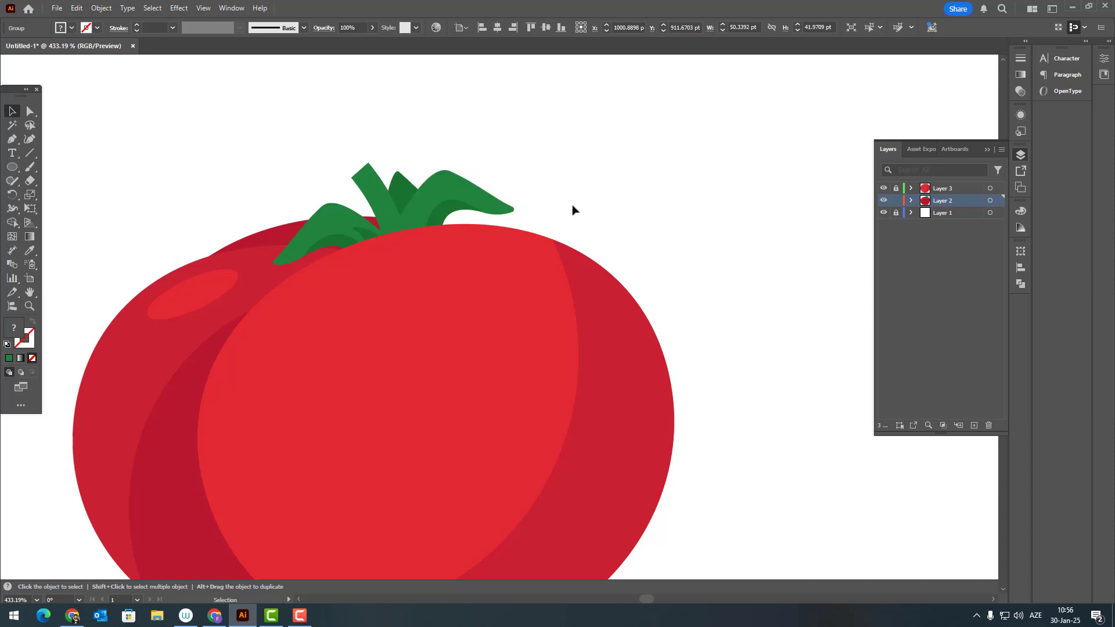
# - Select all the unlocked tomato artwork on Layer 2, including leaves, stem and highlight, and group it
pyautogui.press('z')
pyautogui.keyDown('alt'); pyautogui.click(529, 189); pyautogui.keyUp('alt')
pyautogui.keyDown('alt'); pyautogui.click(529, 190); pyautogui.keyUp('alt')
pyautogui.press('v')
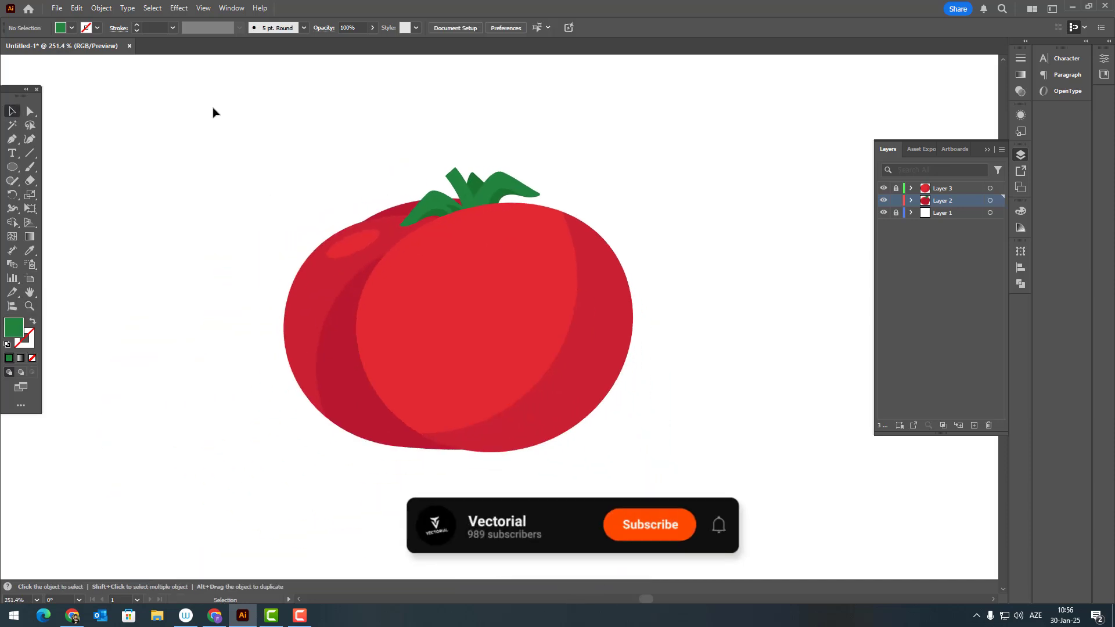
pyautogui.moveTo(209, 106); pyautogui.dragTo(811, 502)
pyautogui.click(101, 8)
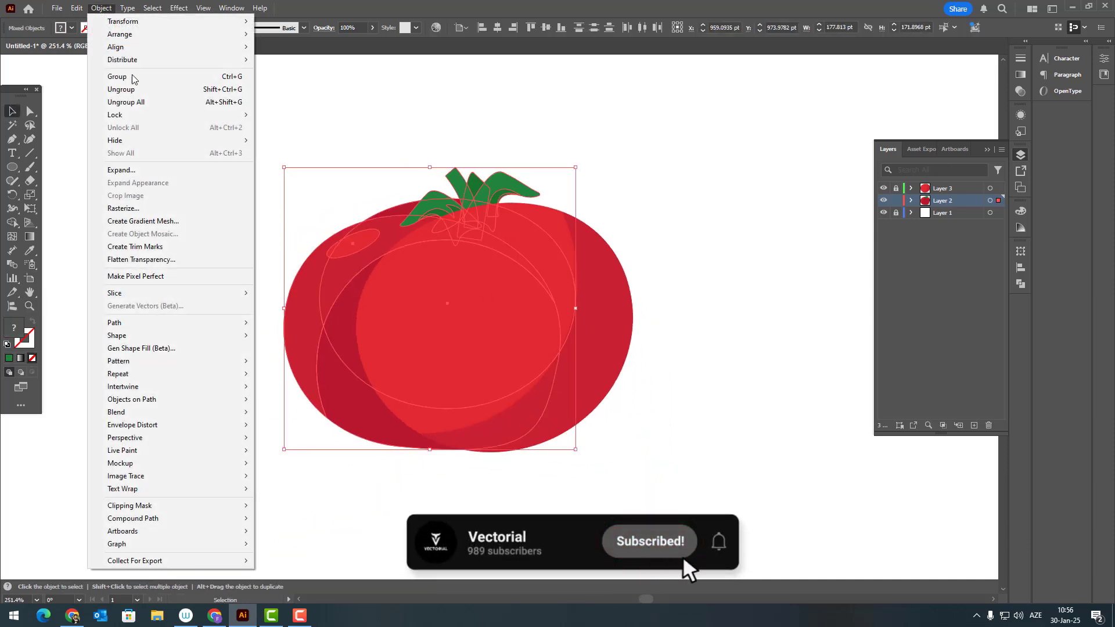
pyautogui.click(116, 77)
pyautogui.click(497, 27)
pyautogui.click(546, 27)
pyautogui.press('a')
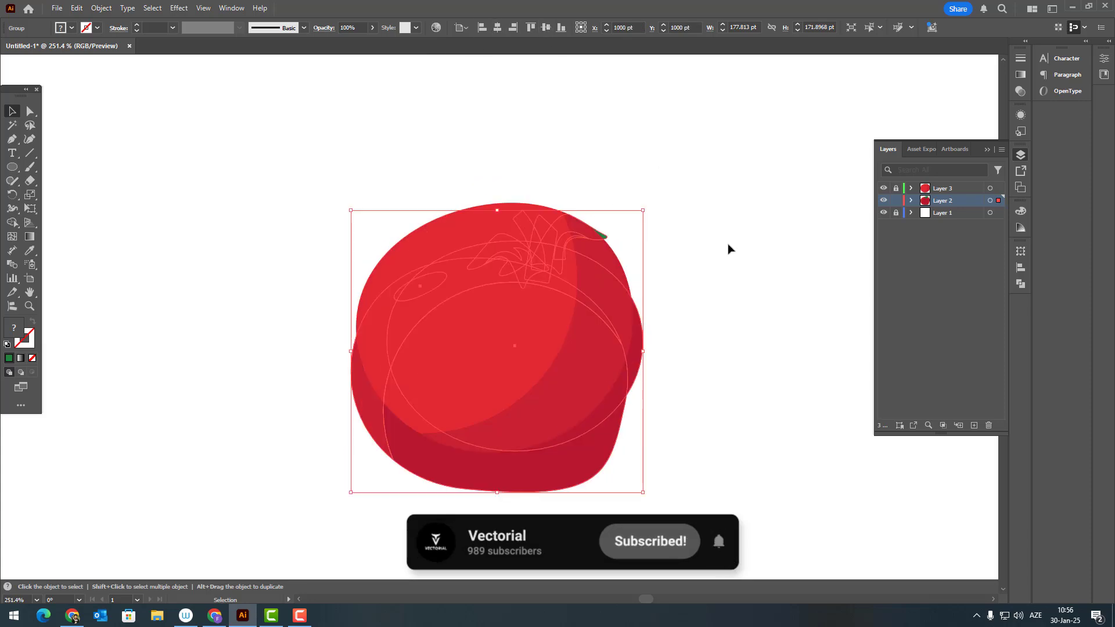
pyautogui.hotkey('ctrl', 'z')
pyautogui.hotkey('ctrl', 'z')
# - Unlock Layer 3, select the tomato artwork on both layers, and combine it into one group
pyautogui.press('v')
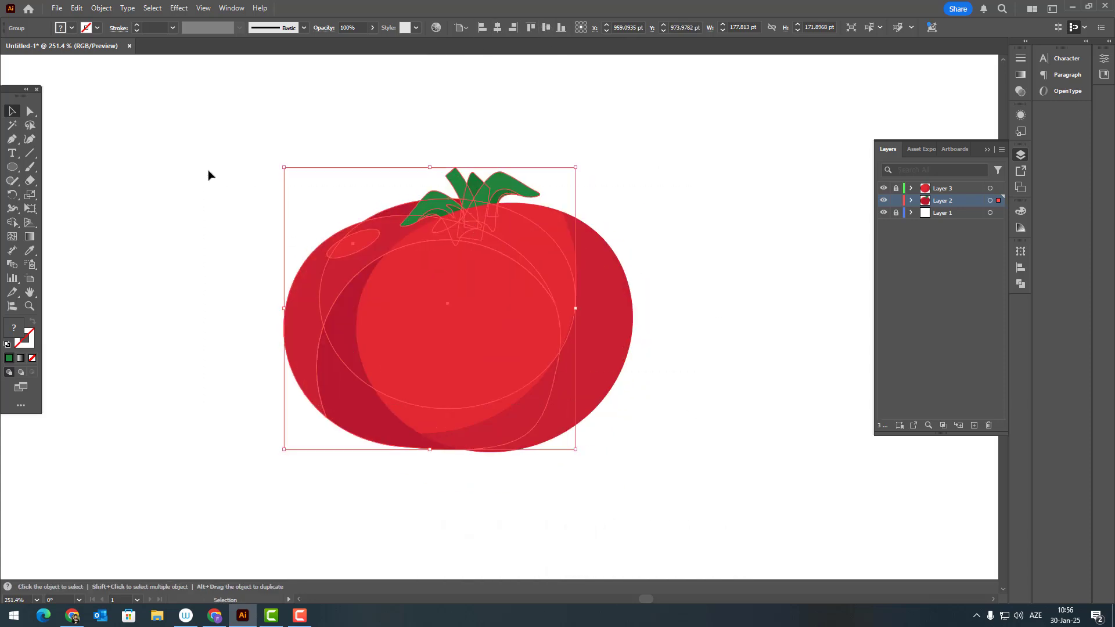
pyautogui.moveTo(723, 463); pyautogui.dragTo(262, 197)
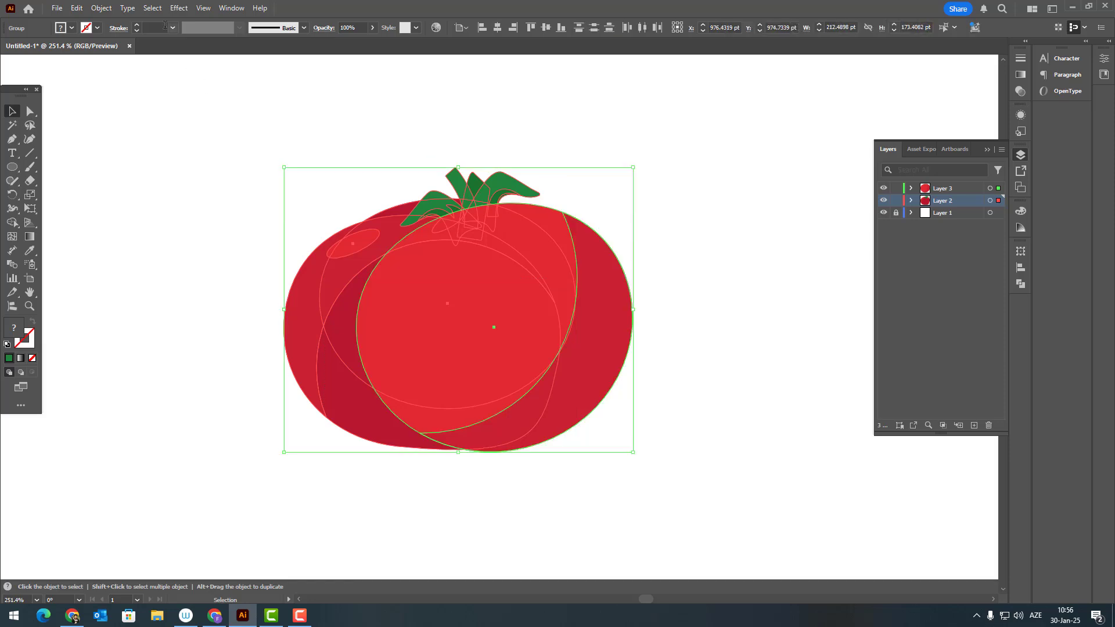
pyautogui.click(101, 8)
pyautogui.click(116, 75)
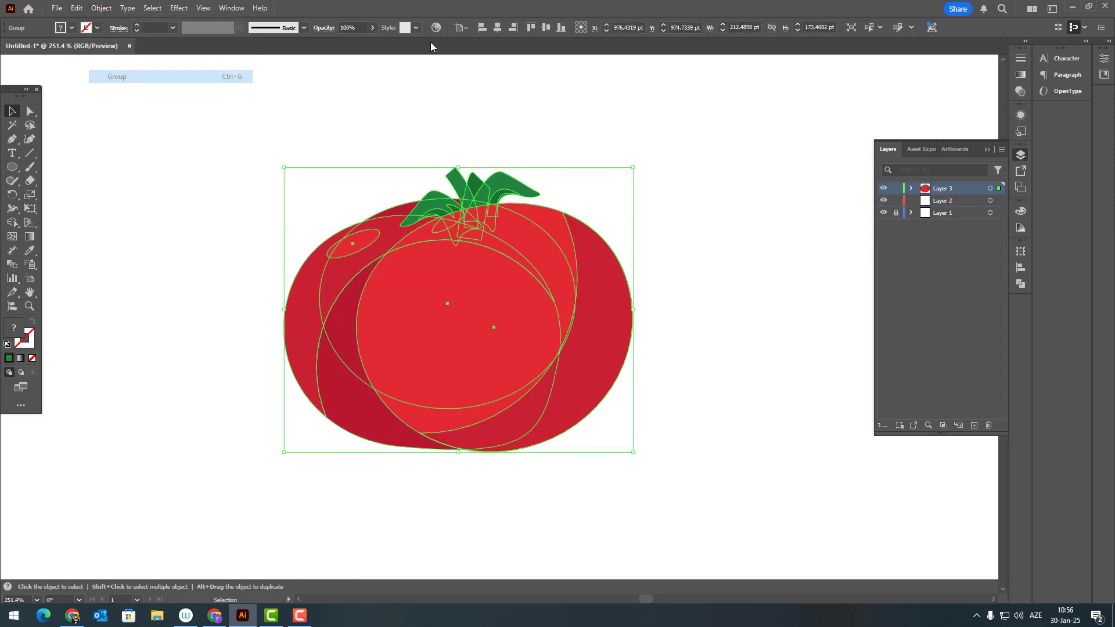
# - Center the complete tomato group horizontally and vertically on the artboard and deselect it
pyautogui.click(497, 28)
pyautogui.click(545, 28)
pyautogui.click(679, 193)
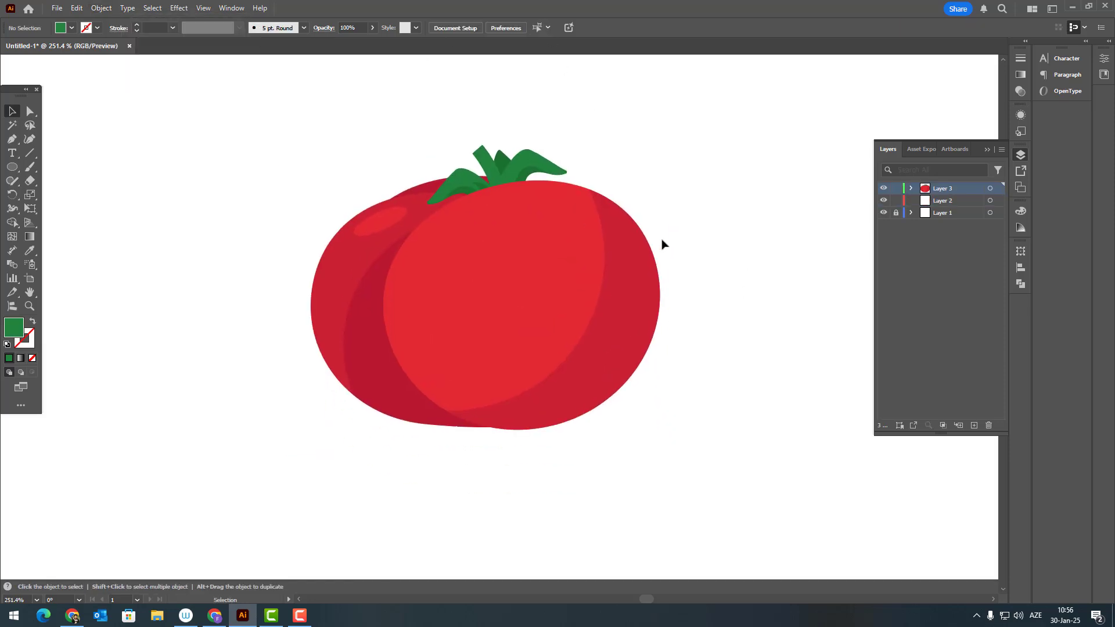
pyautogui.press('z')
pyautogui.moveTo(682, 268); pyautogui.dragTo(640, 286)
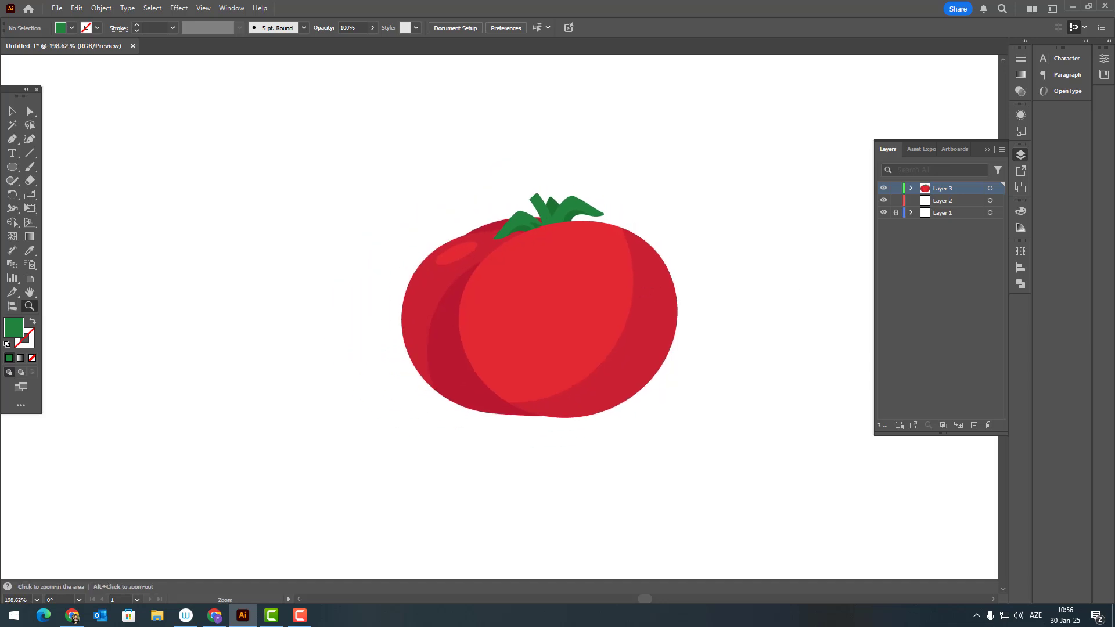